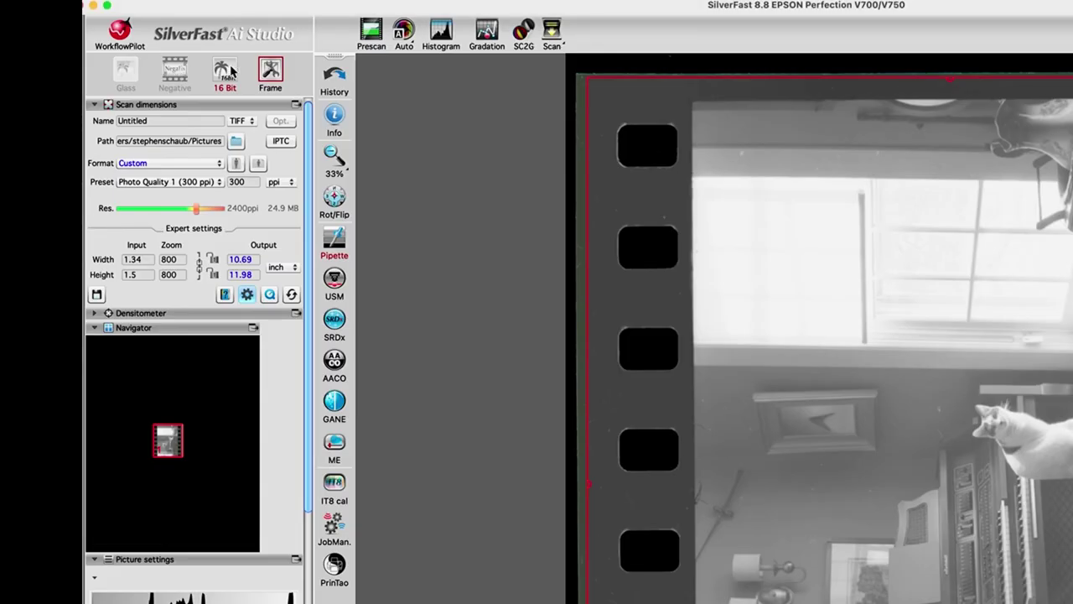
Keep the scan's bit depth at 16-bit
click(234, 72)
click(251, 163)
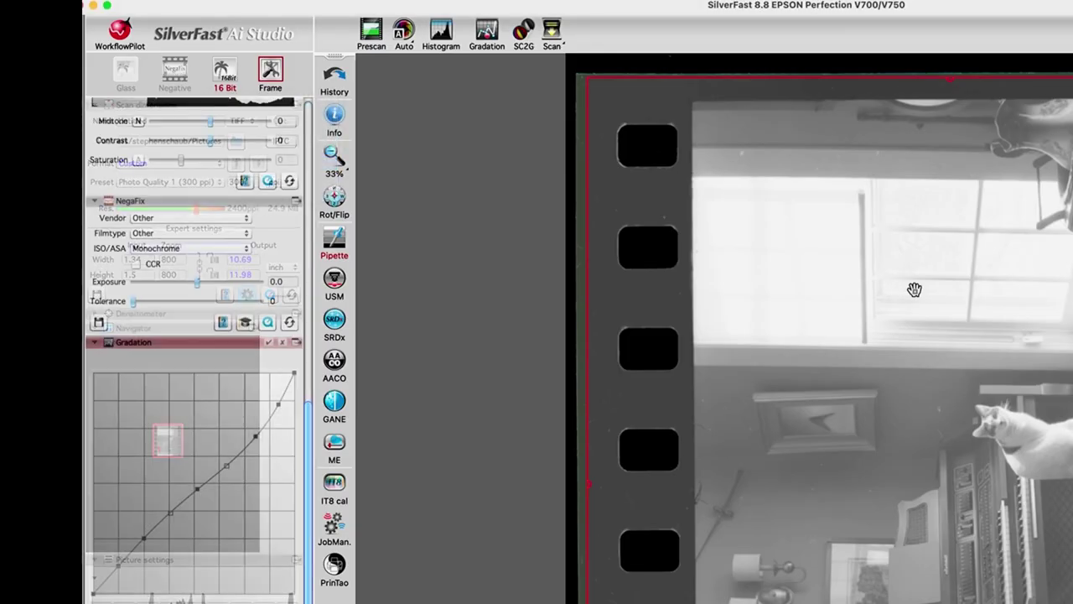
scroll(246, 254, up, 5)
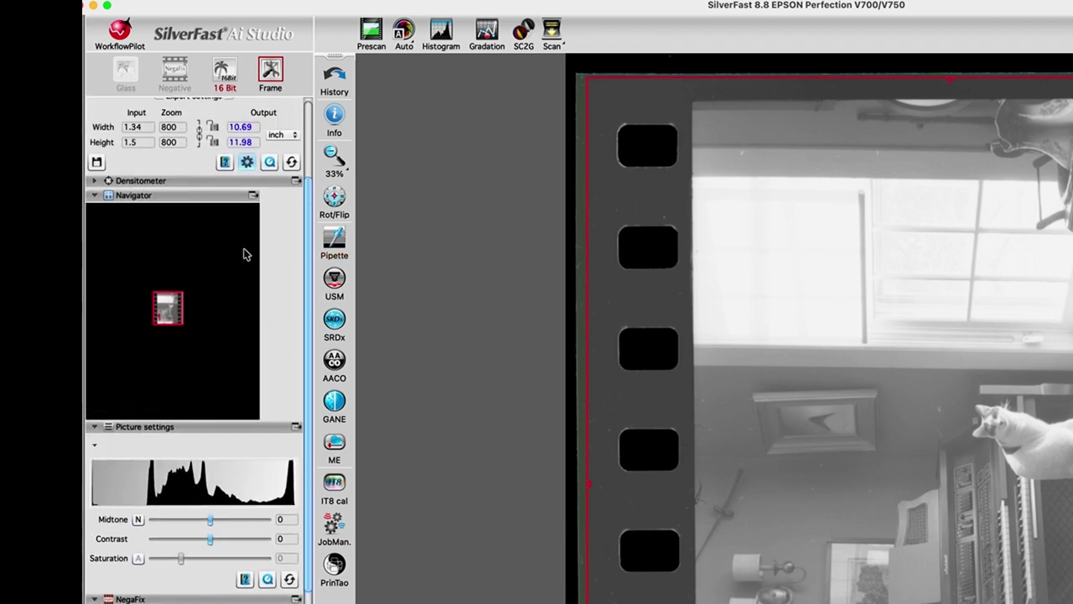
scroll(246, 254, up, 3)
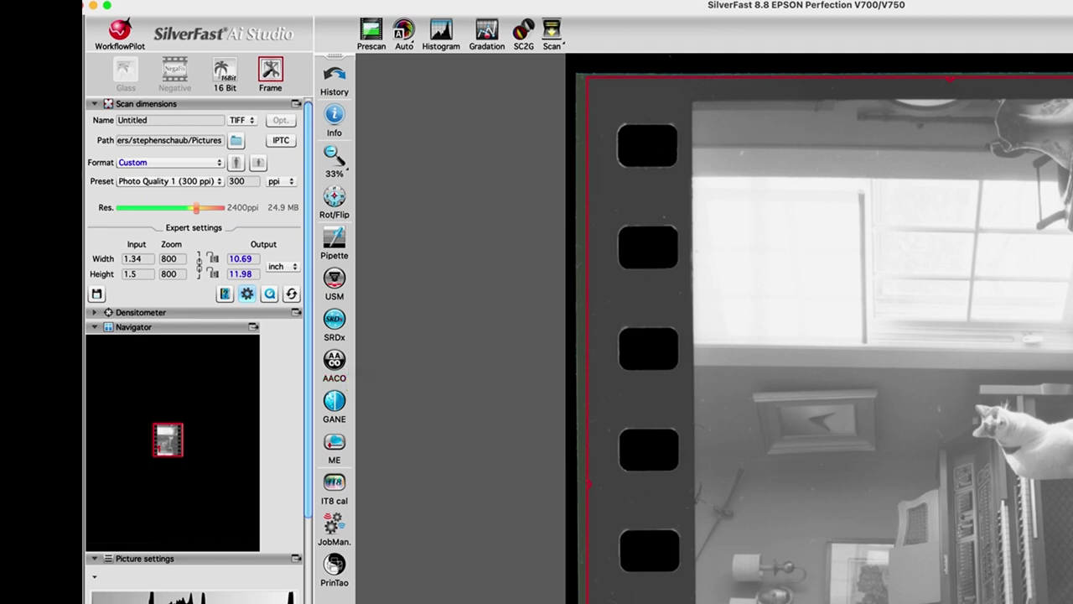
Set the black point by sampling the film's unexposed border
click(338, 243)
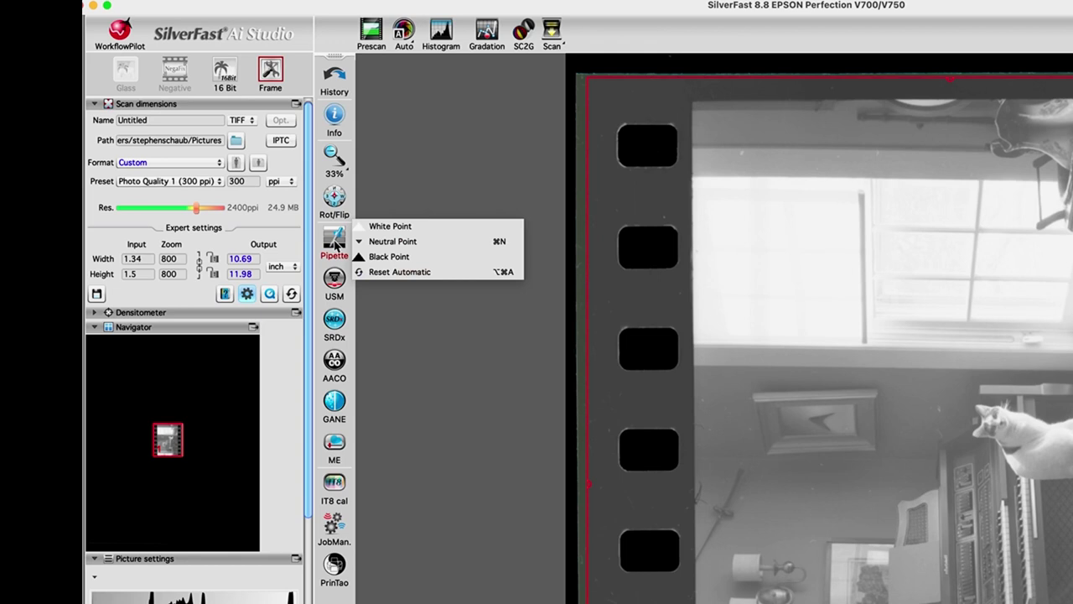
click(385, 260)
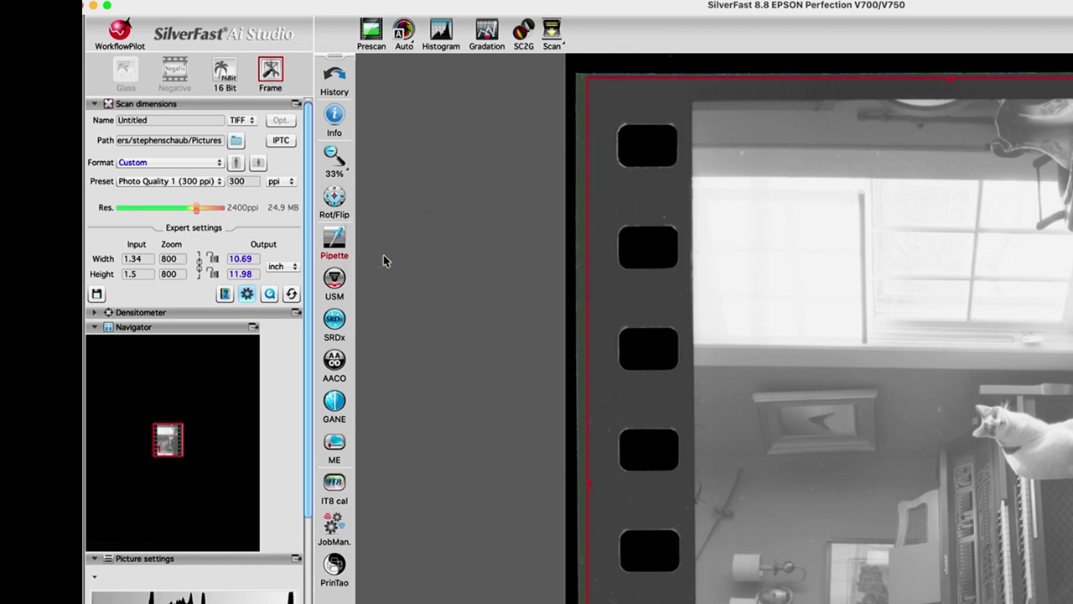
click(648, 295)
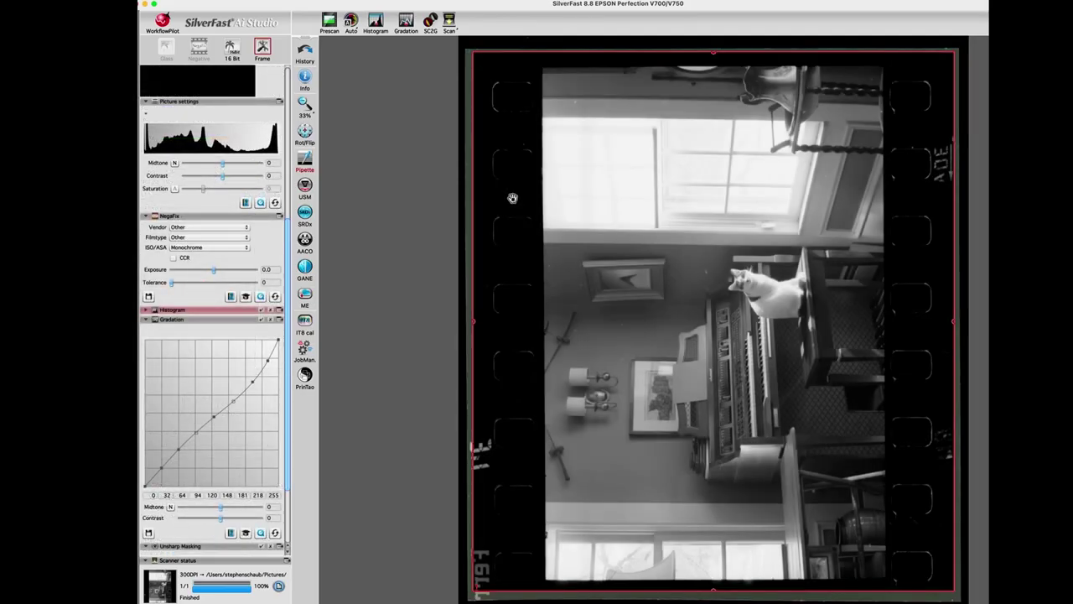
Reset the gradation curve to a straight line and reselect a pipette point type
click(275, 533)
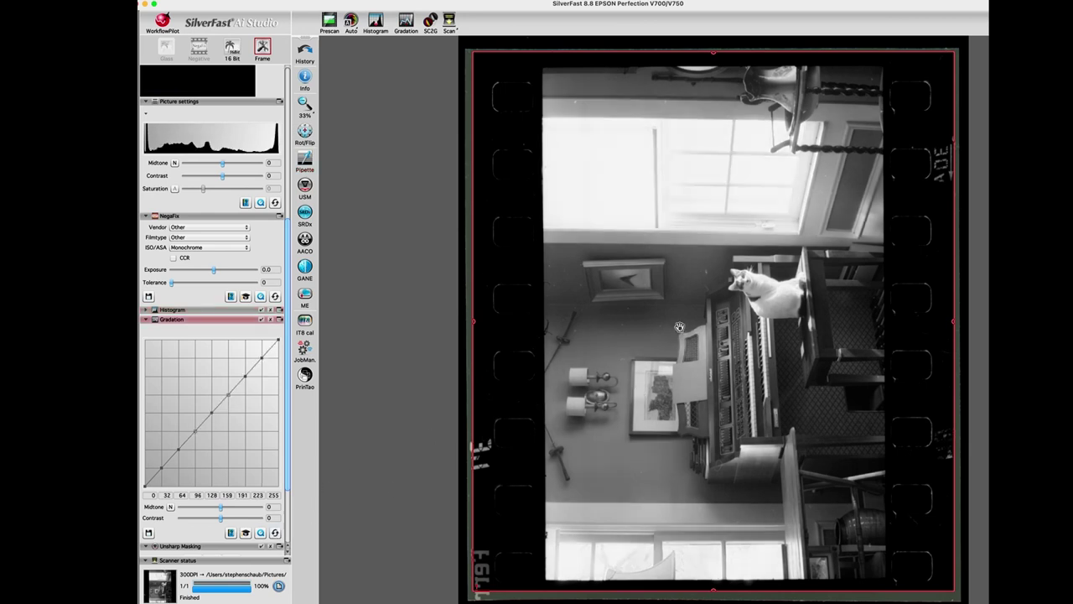
click(304, 161)
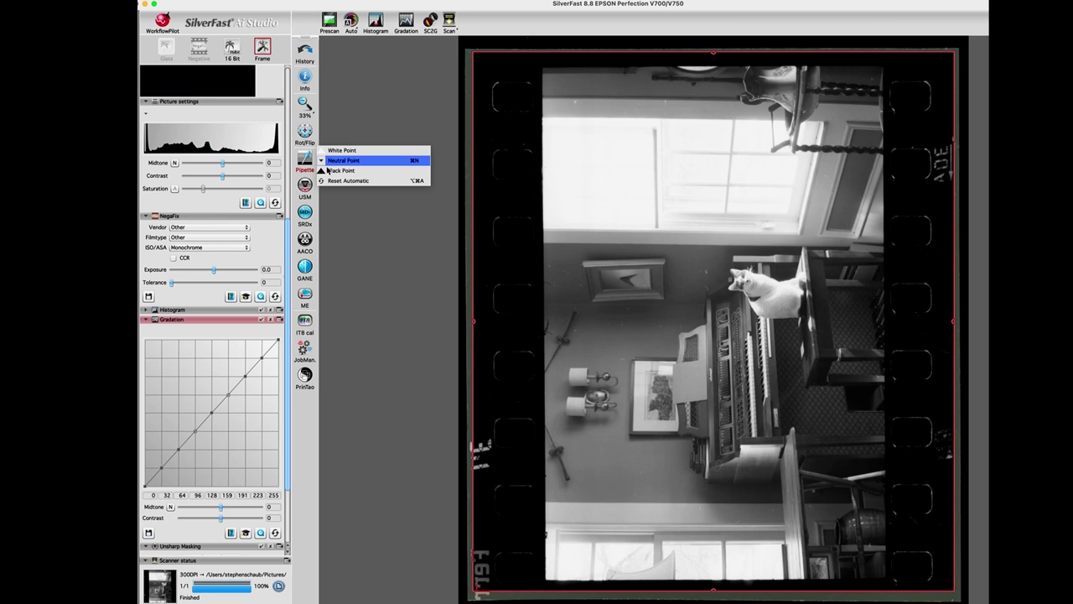
click(361, 159)
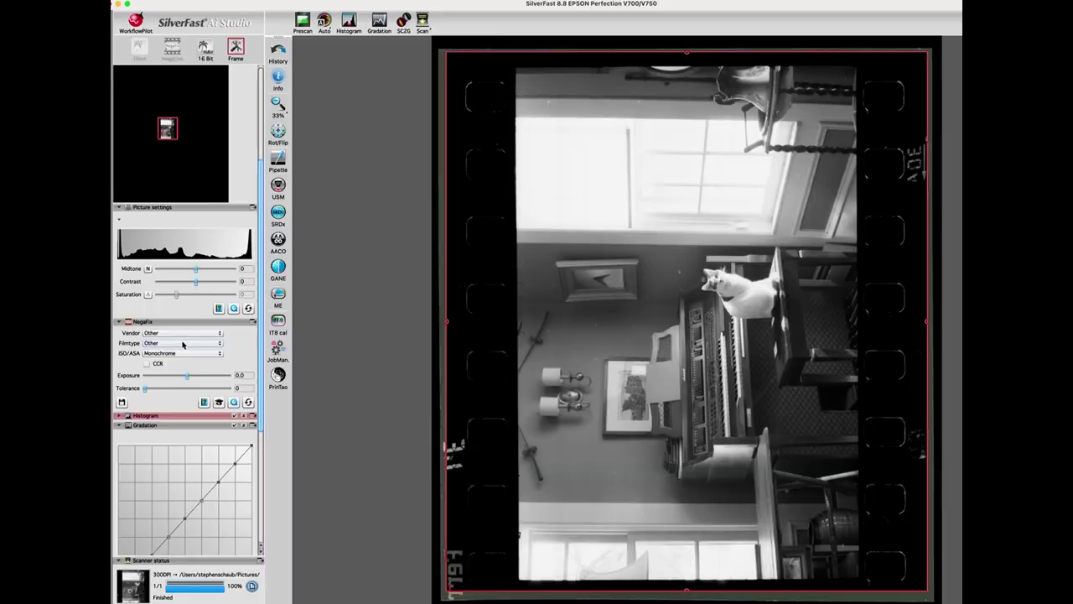
Expand the Histogram panel to show its shadow and highlight settings
scroll(183, 344, down, 3)
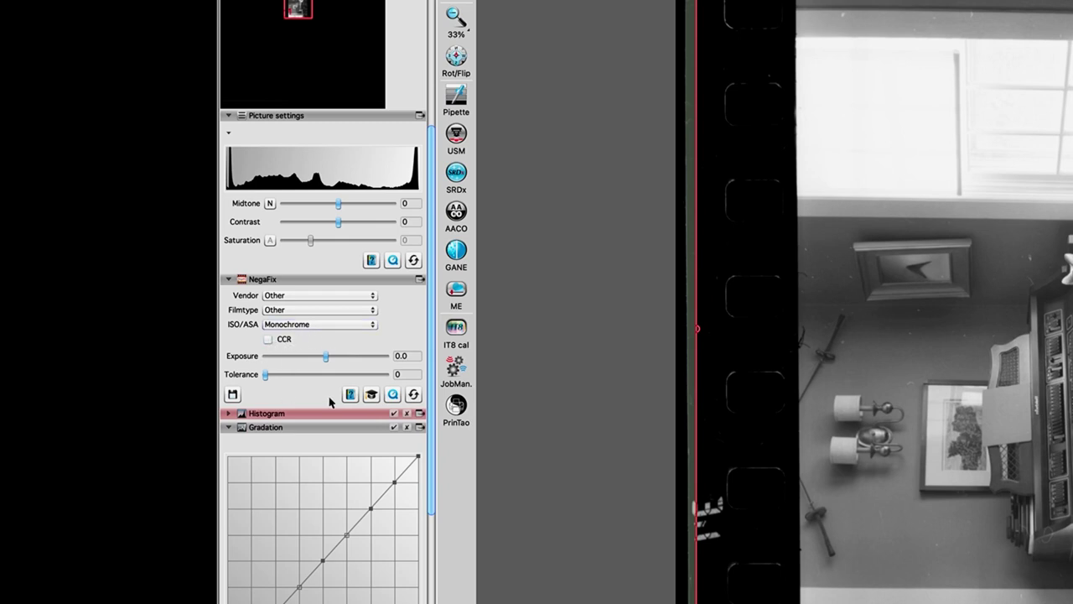
scroll(333, 457, down, 2)
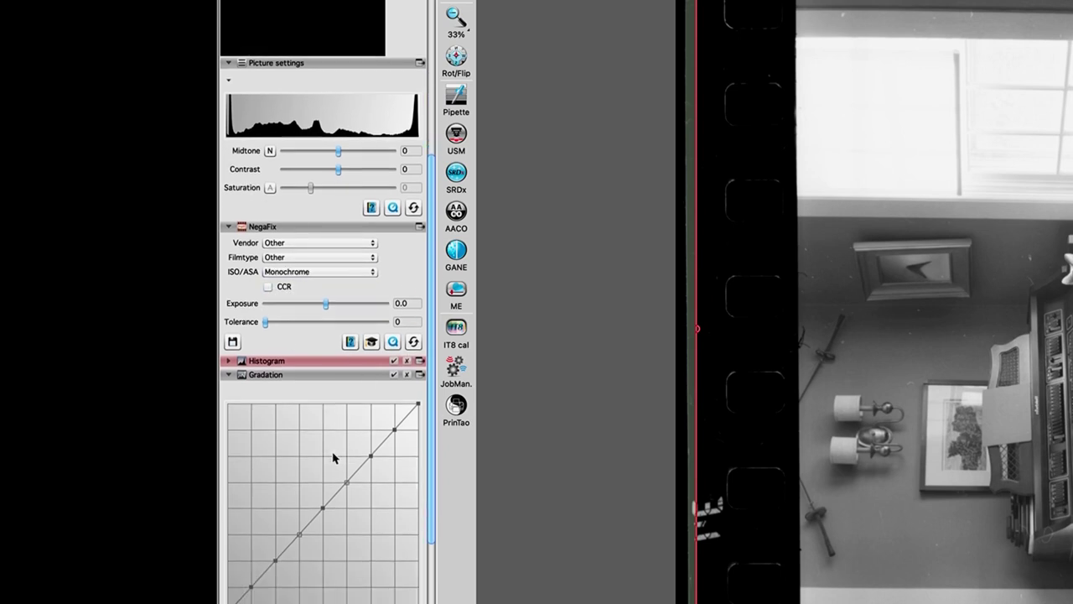
click(327, 362)
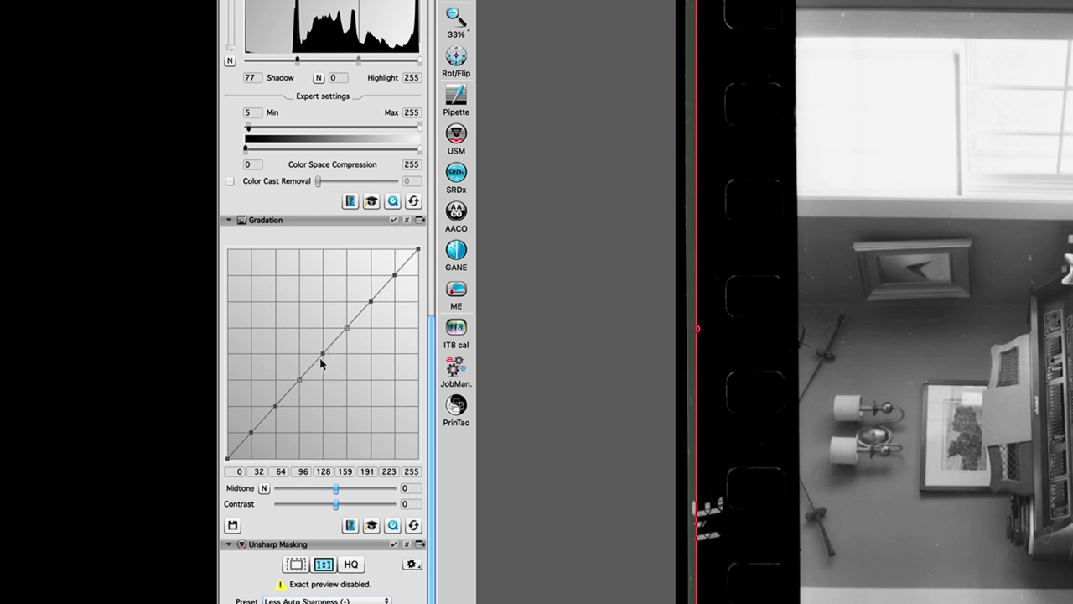
Drag the gradation curve points down and right to lower midtones and steepen highlights
drag(323, 353, 327, 358)
drag(369, 300, 377, 309)
drag(398, 274, 376, 315)
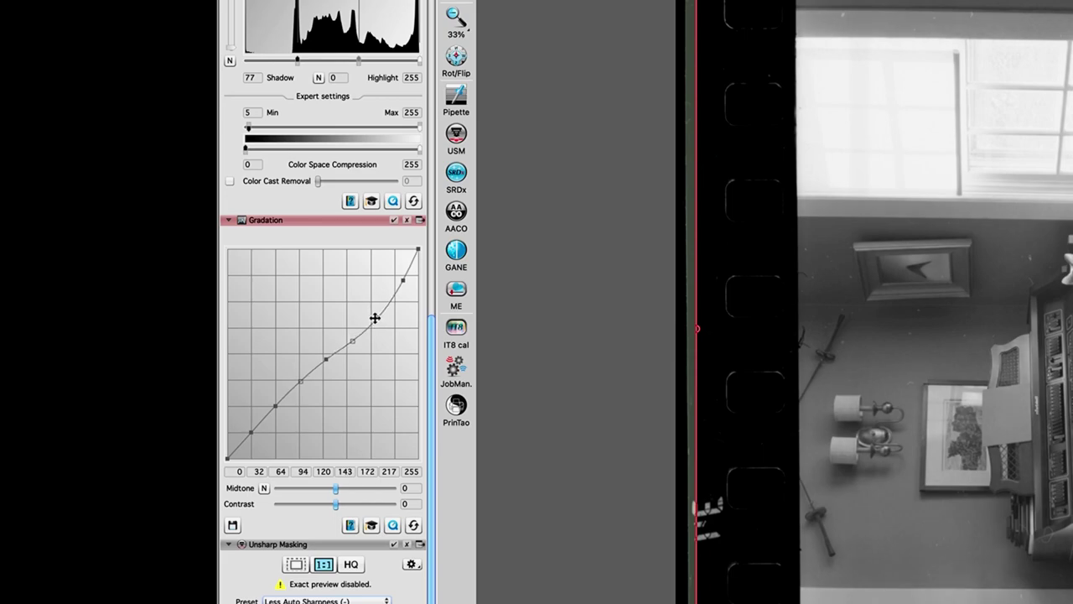
drag(222, 314, 223, 310)
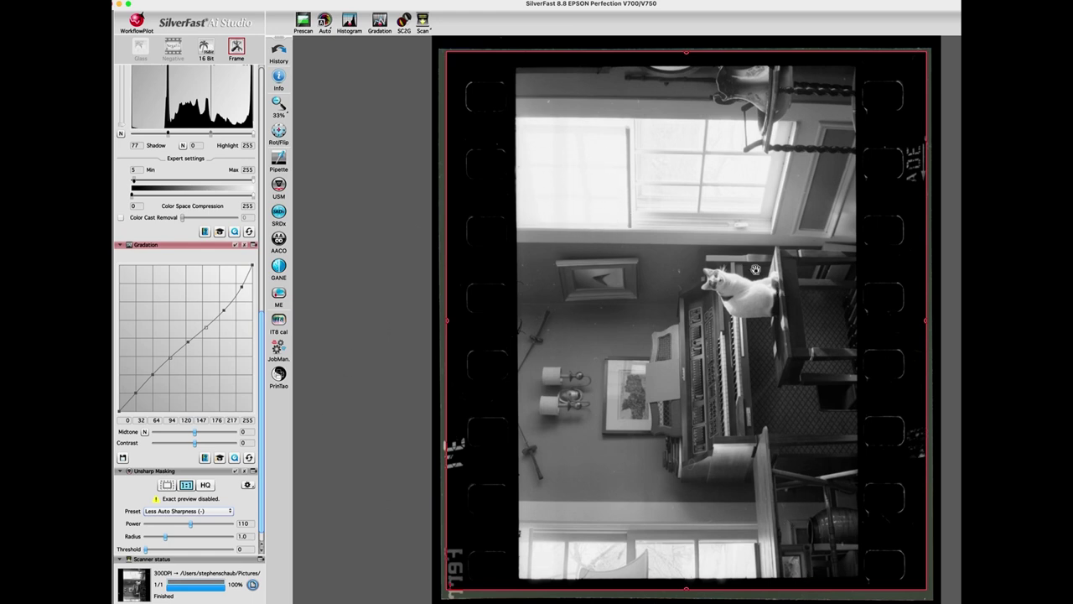
scroll(189, 335, up, 10)
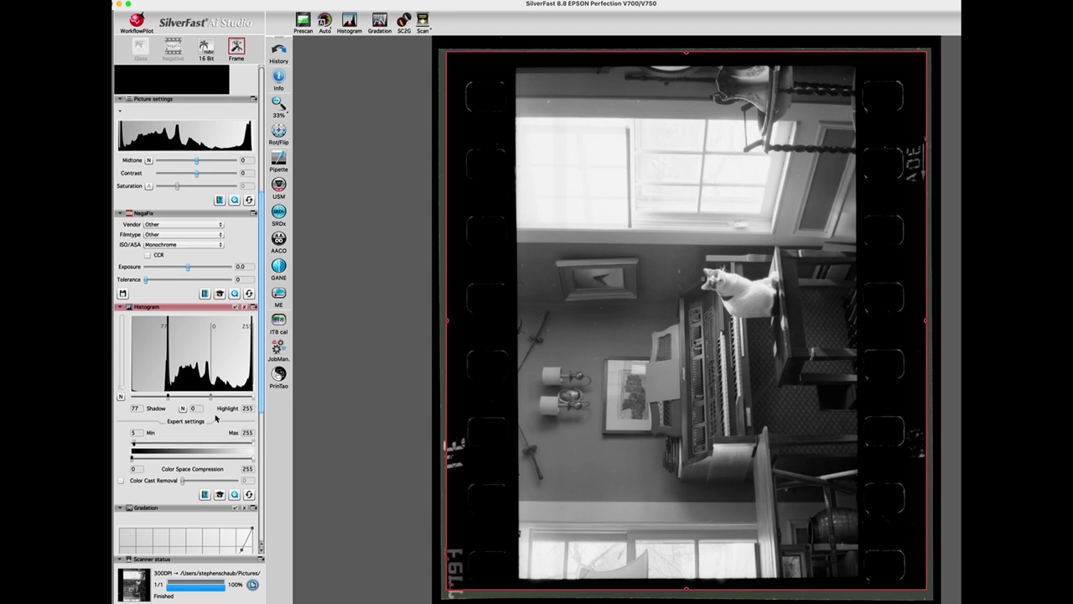
Try the Less Auto Sharpness (-) unsharp masking preset, then return to Less Auto Sharpness
scroll(215, 417, down, 5)
scroll(215, 418, down, 4)
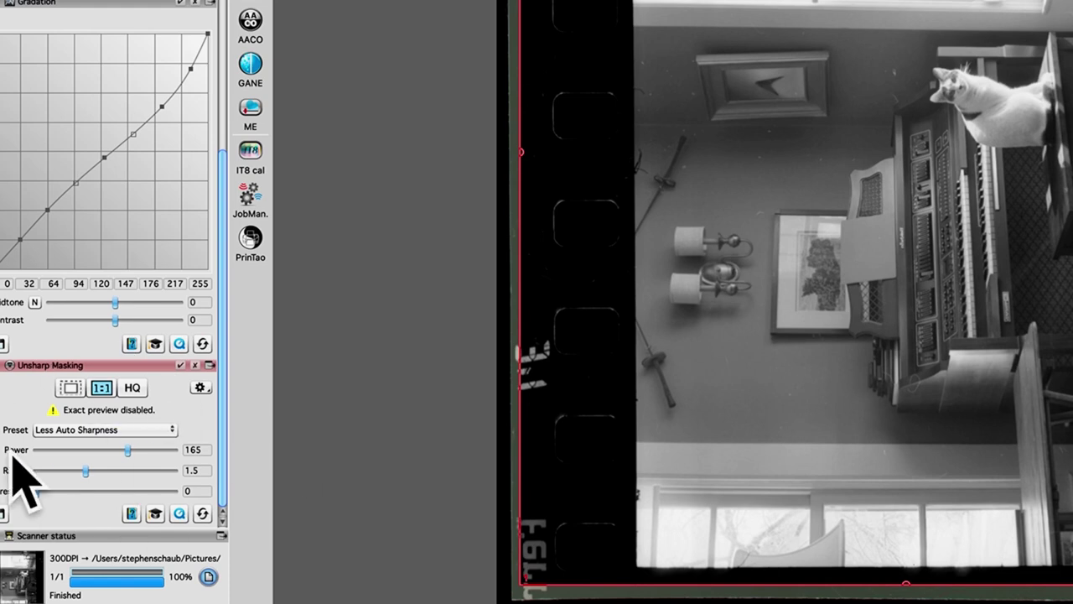
click(142, 430)
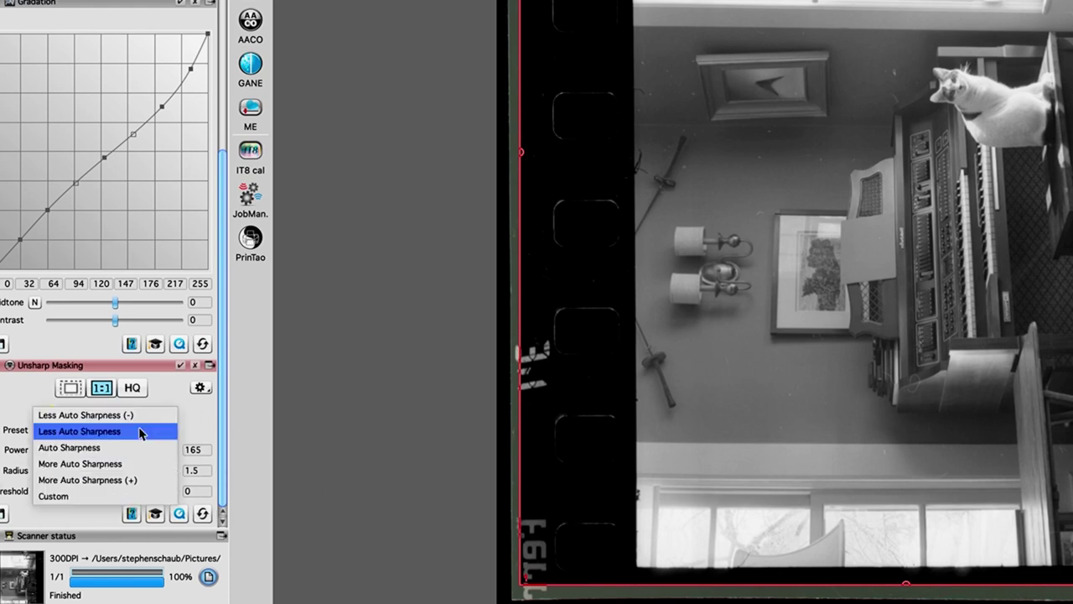
click(107, 416)
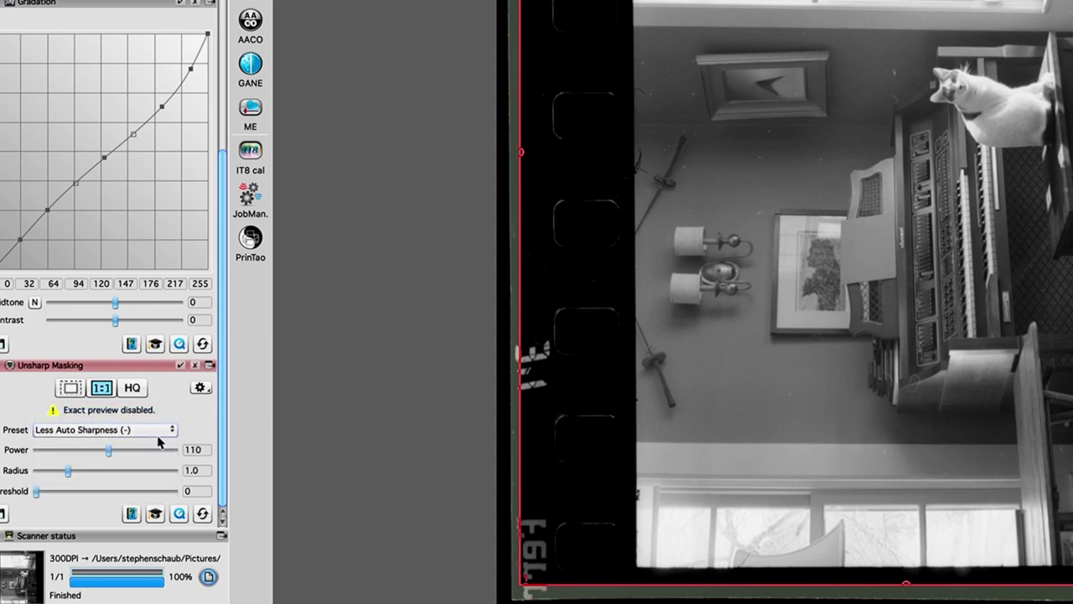
click(141, 431)
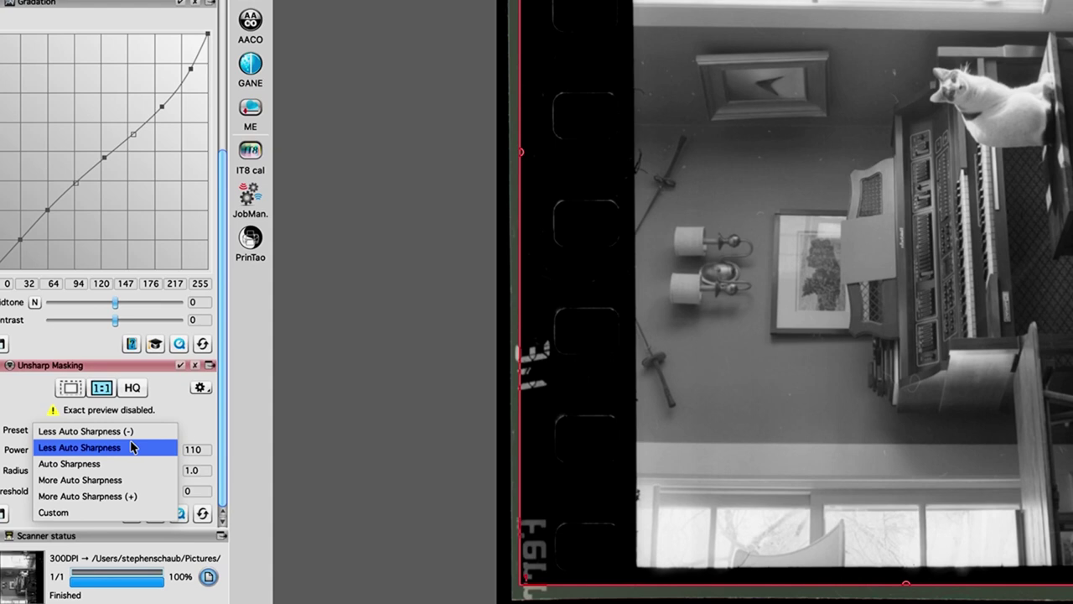
click(132, 447)
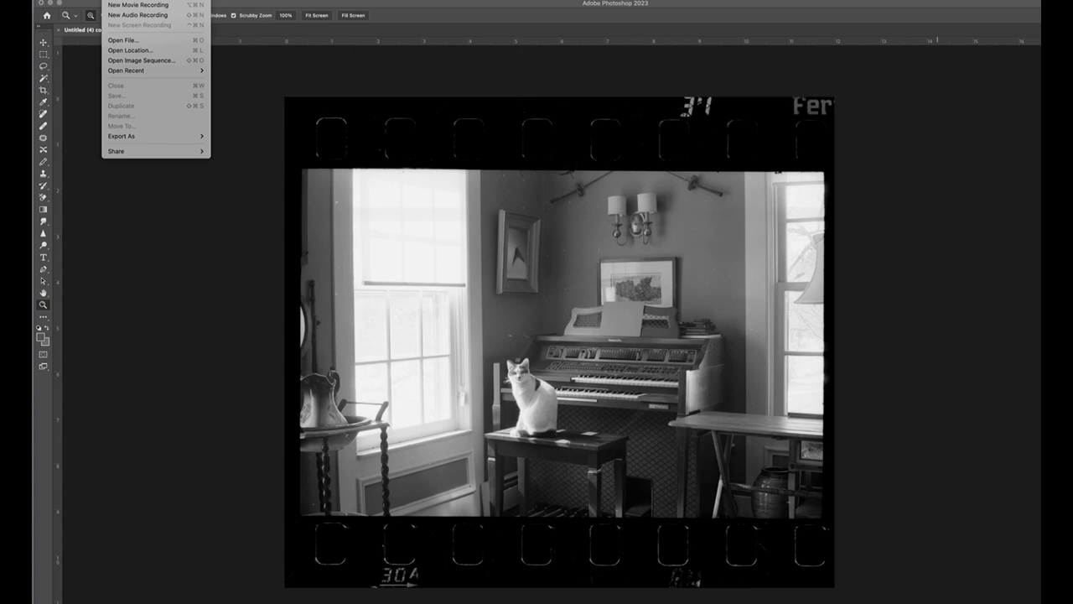
Apply Levels with black input 19, midtones 0.75 and white left at 255
click(227, 184)
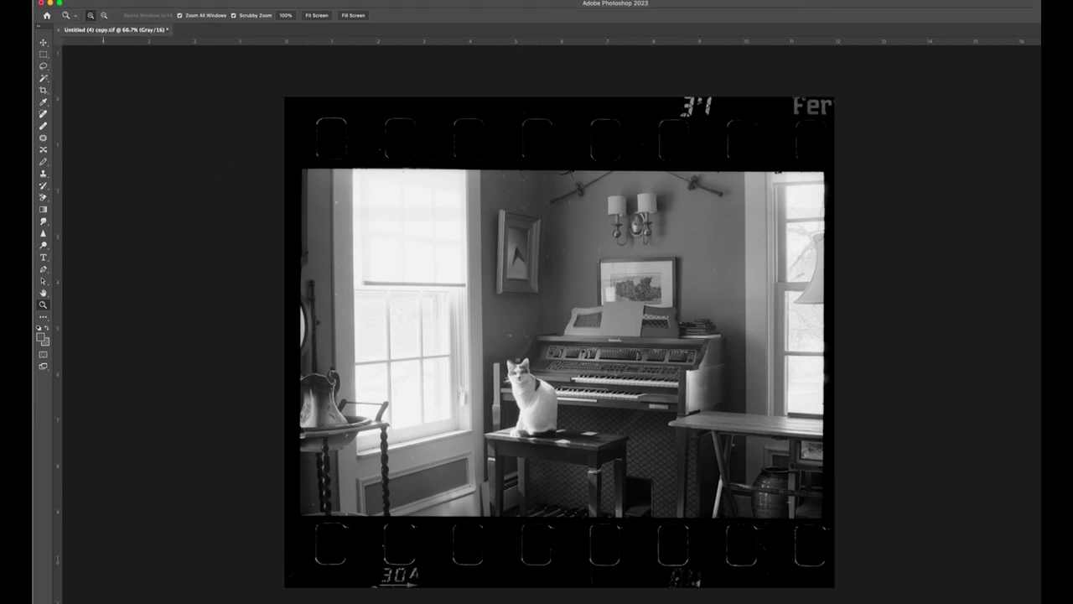
click(139, 0)
mouse_move(168, 17)
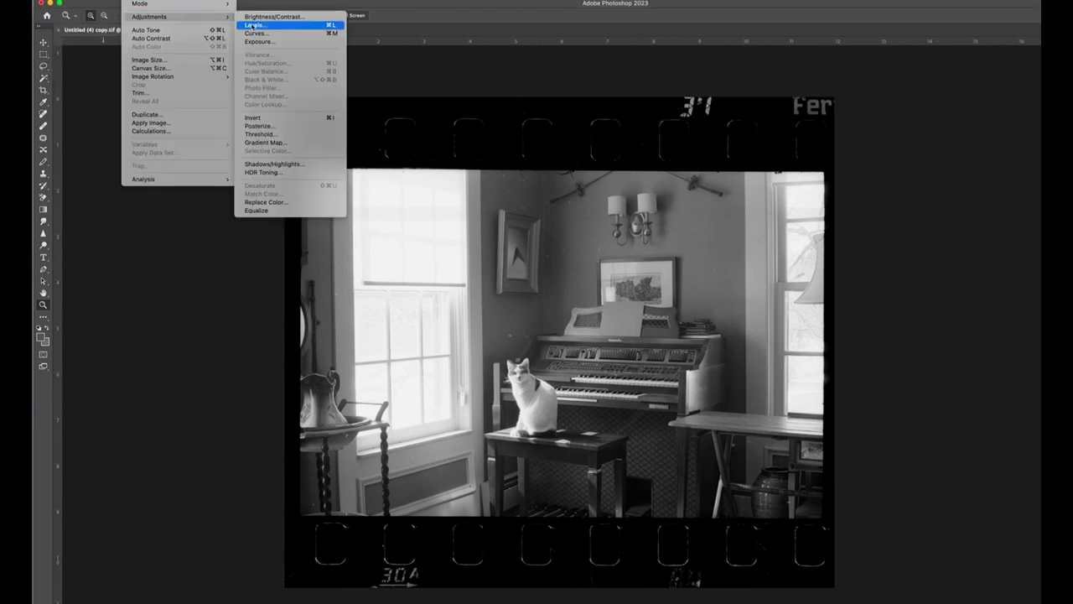
click(252, 25)
drag(952, 251, 954, 223)
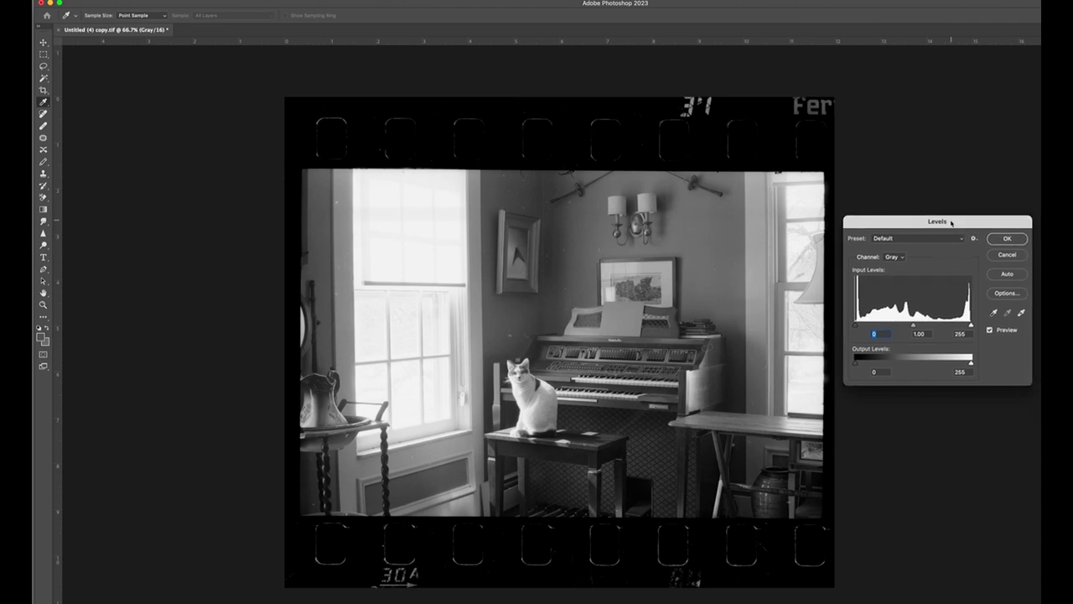
drag(857, 327, 858, 327)
alt+click(857, 327)
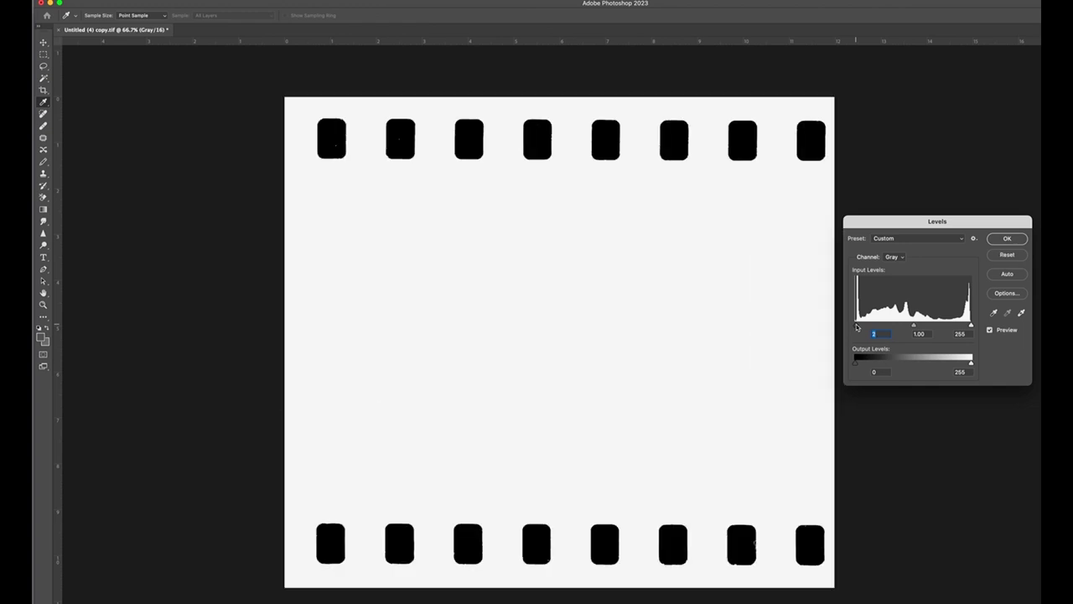
drag(857, 327, 864, 328)
drag(972, 327, 998, 329)
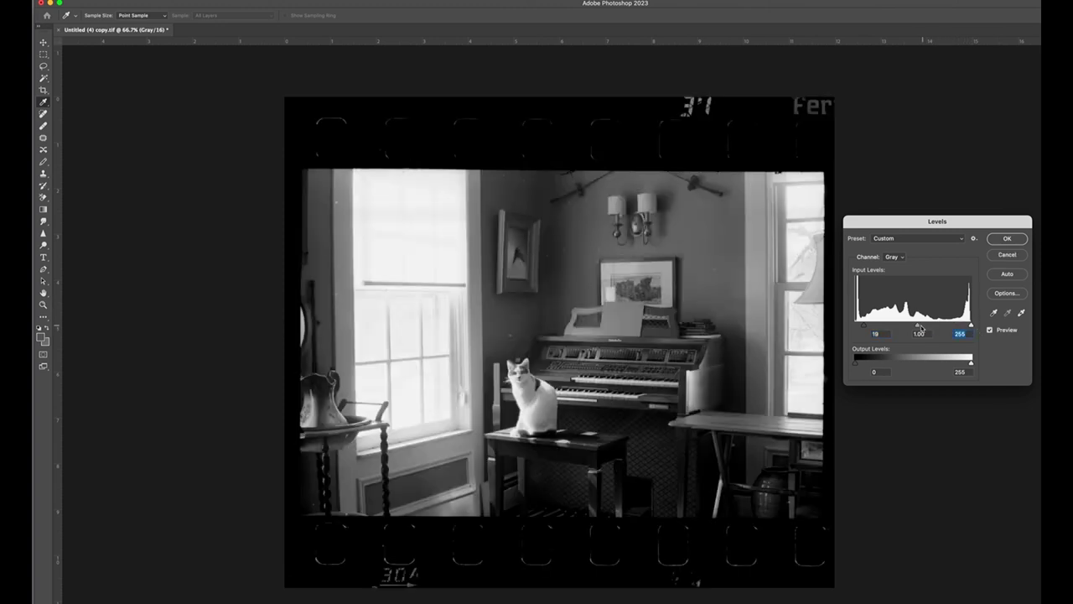
drag(920, 327, 926, 329)
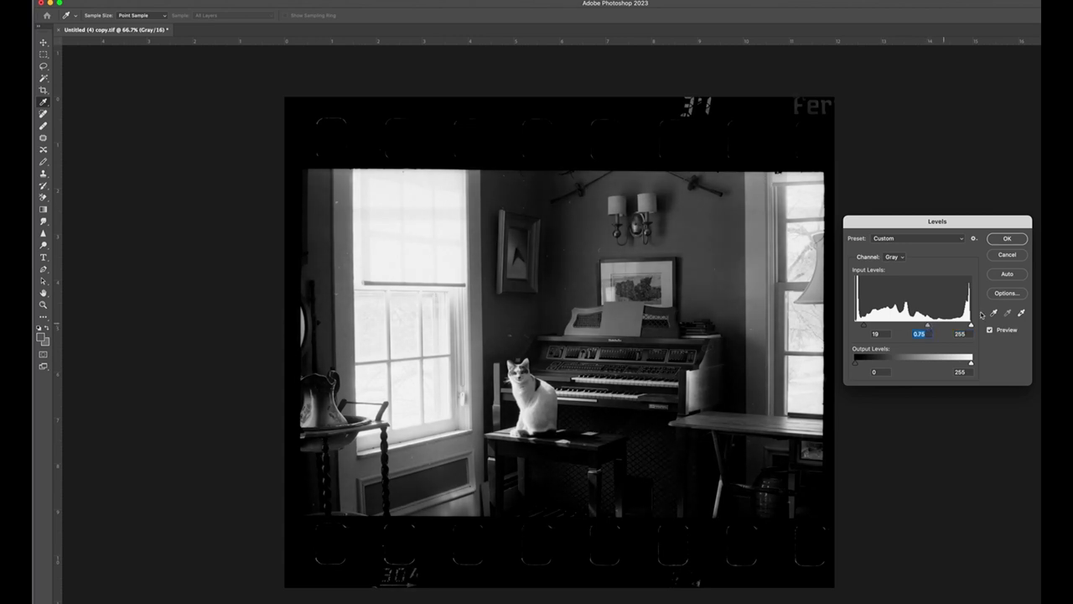
click(1007, 238)
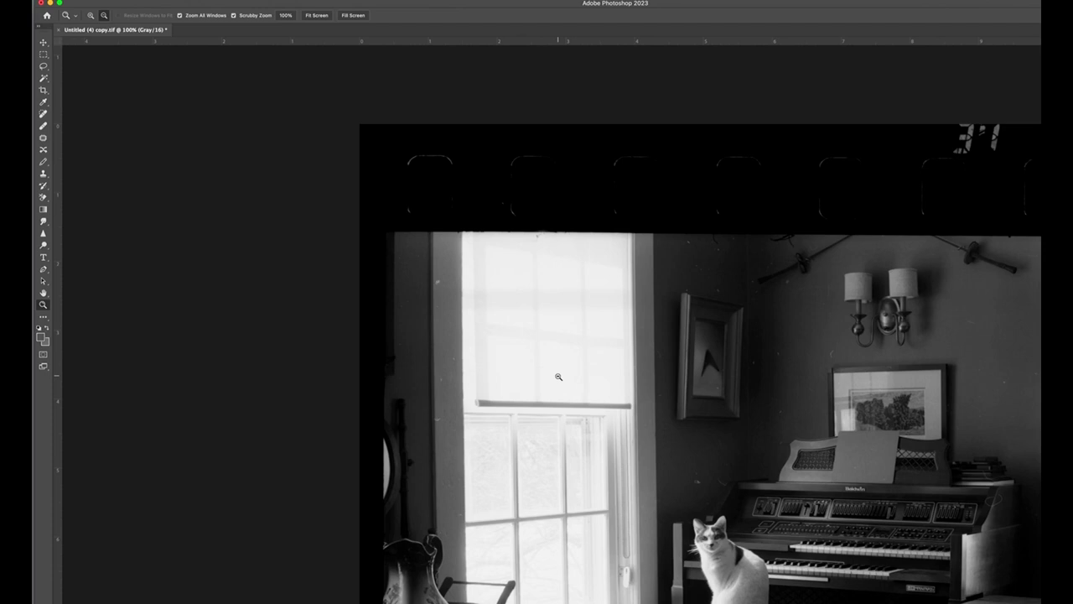
Zoom out to view the whole leveled scan, then zoom back in one step
alt+click(559, 377)
alt+click(559, 377)
click(625, 412)
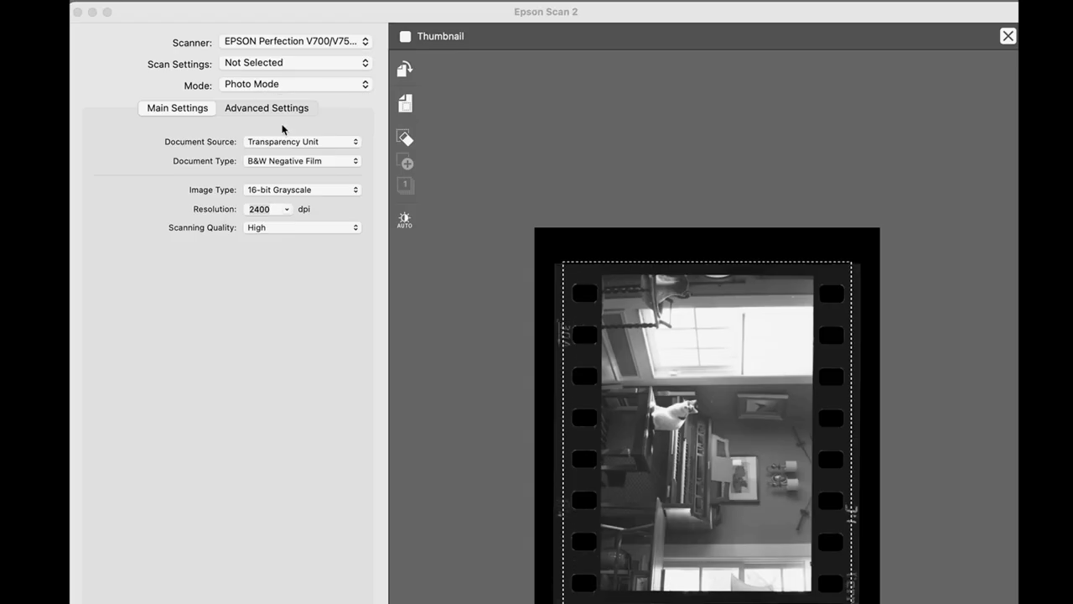
click(259, 160)
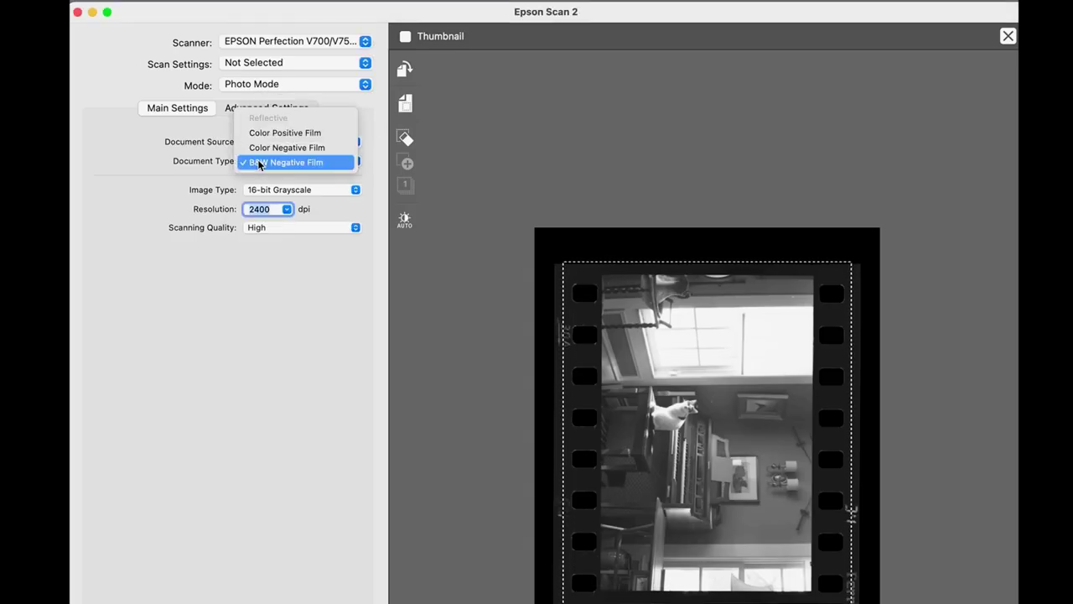
click(267, 161)
click(332, 192)
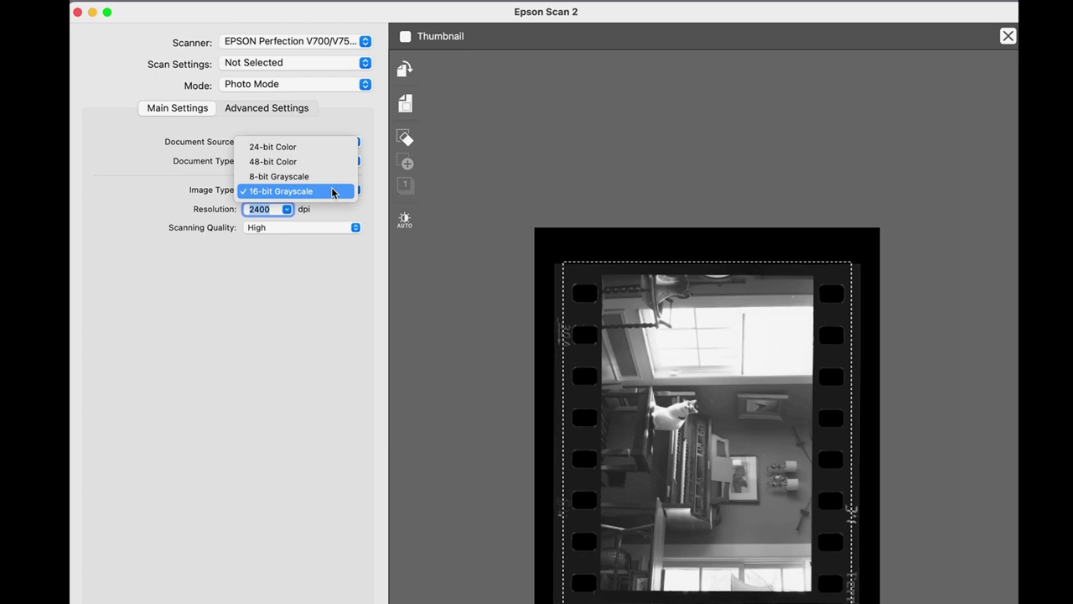
click(336, 191)
click(287, 211)
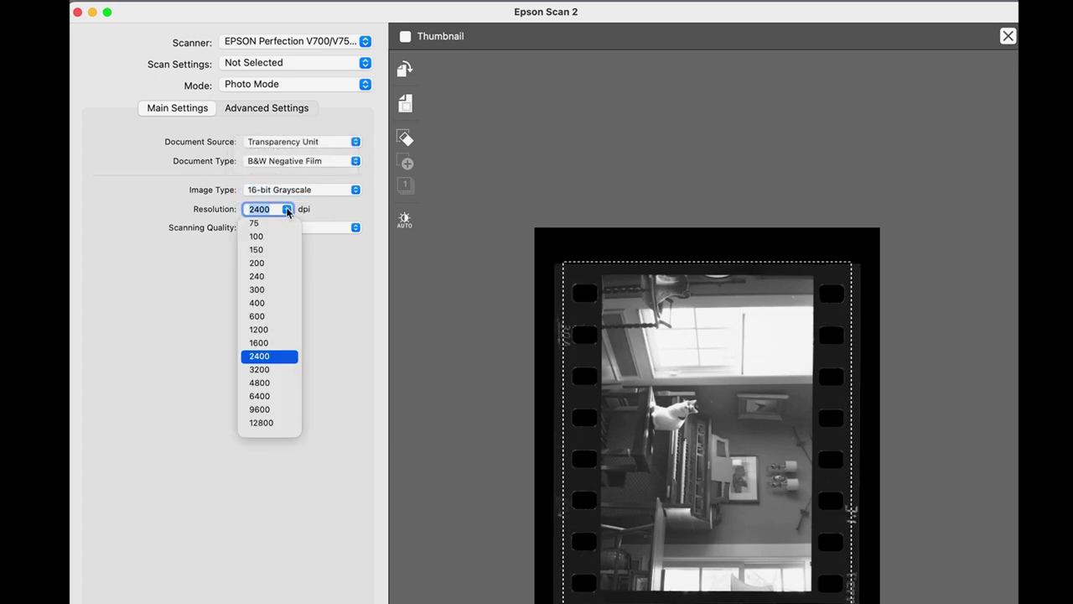
click(265, 356)
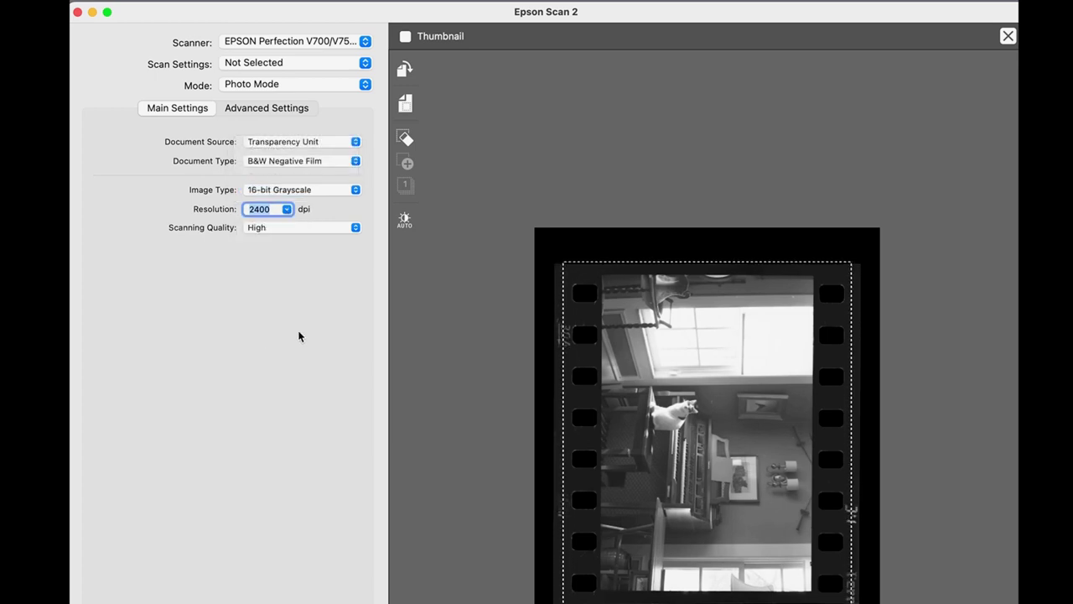
click(259, 229)
click(260, 229)
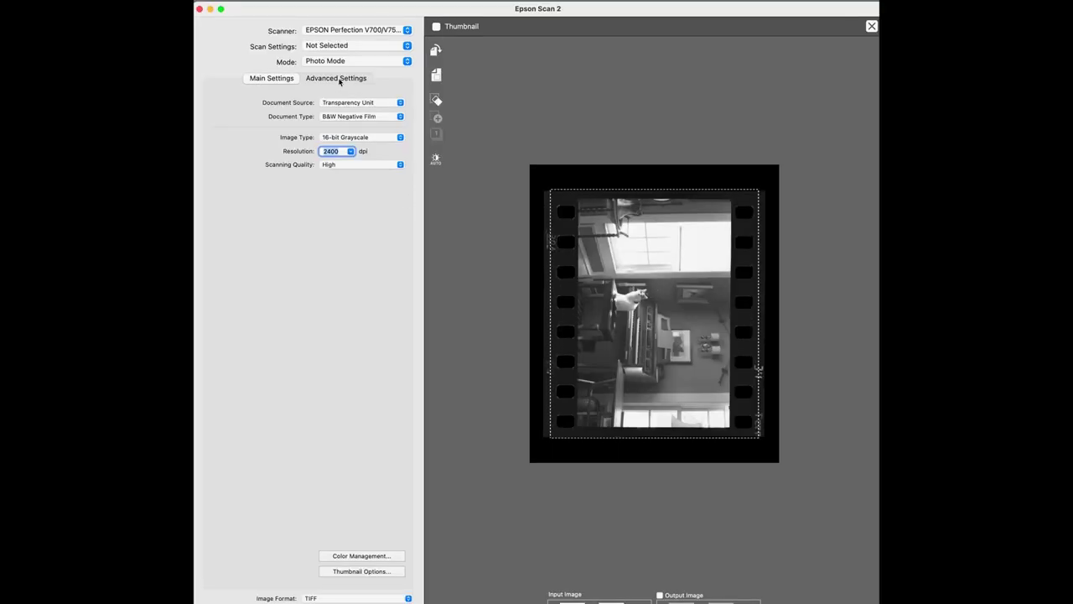
In Advanced Settings keep Unsharp Mask at Low and open Detailed Adjustments beside the preview
click(271, 111)
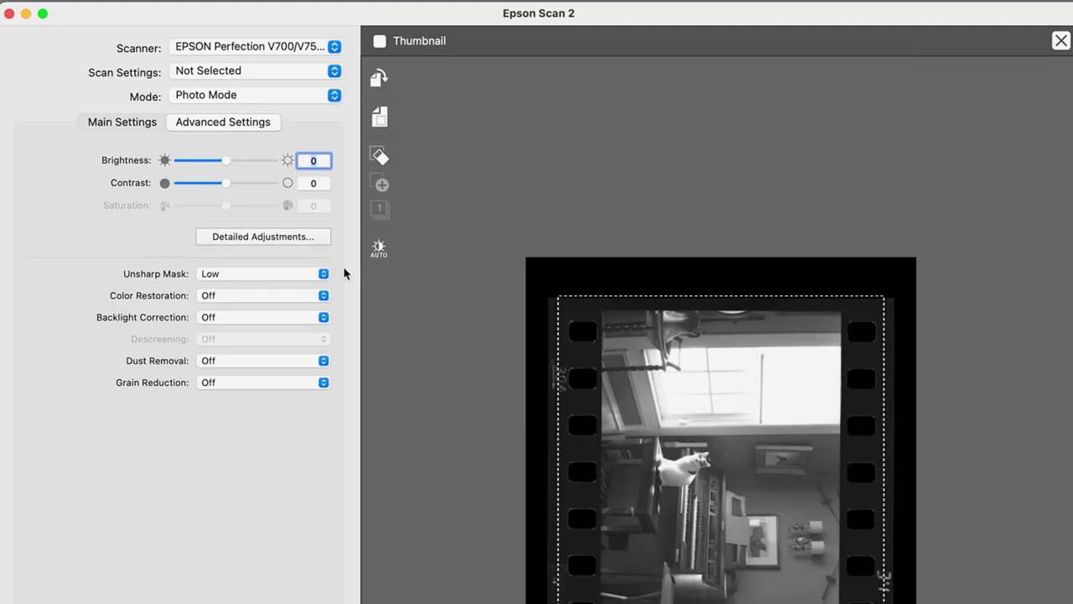
click(244, 274)
click(214, 275)
click(238, 240)
drag(733, 327, 350, 498)
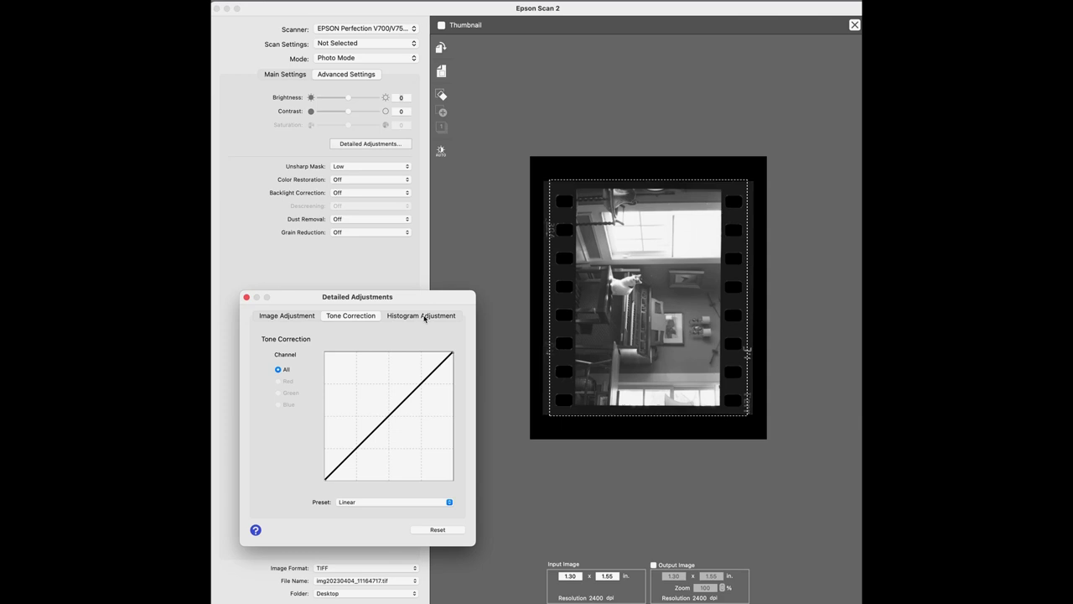
Set histogram input levels to 89, 1.96 and 247, with the shadow curve Normal
click(423, 316)
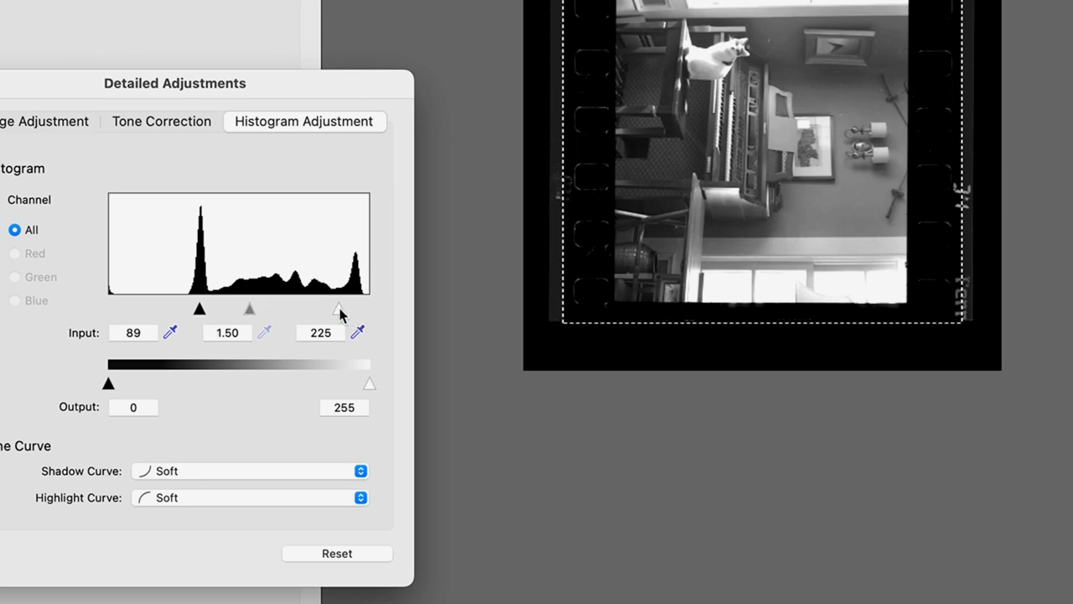
drag(339, 309, 362, 312)
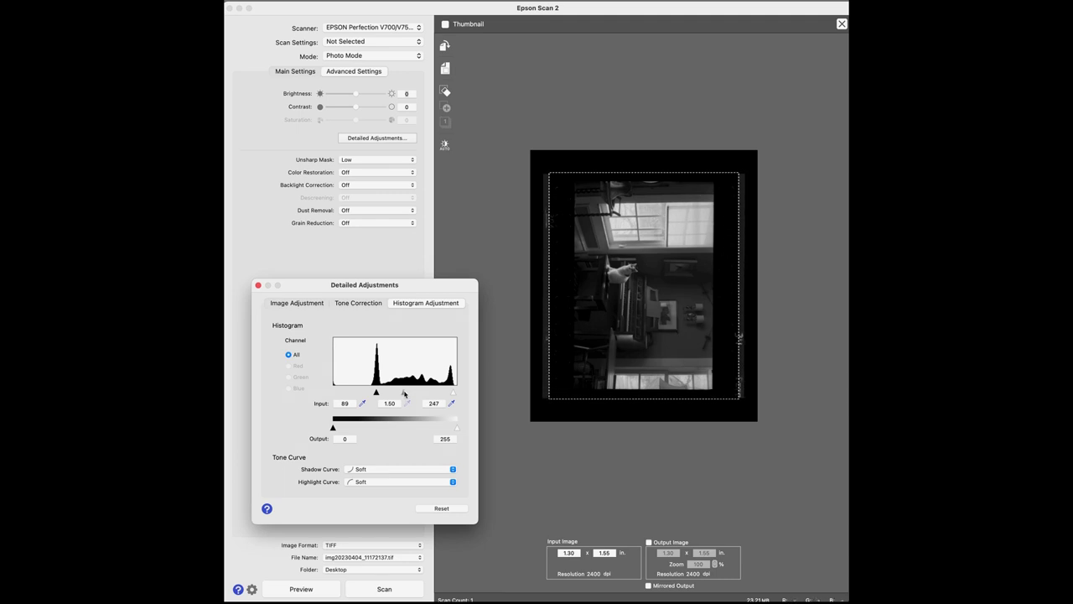
drag(403, 393, 397, 394)
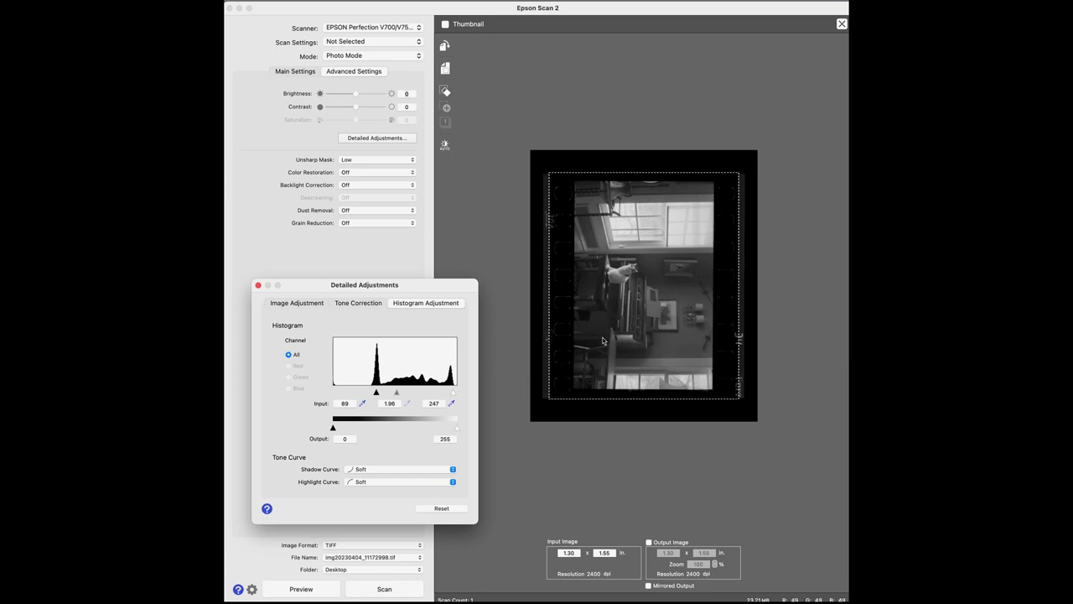
click(387, 472)
click(386, 471)
click(388, 471)
click(388, 470)
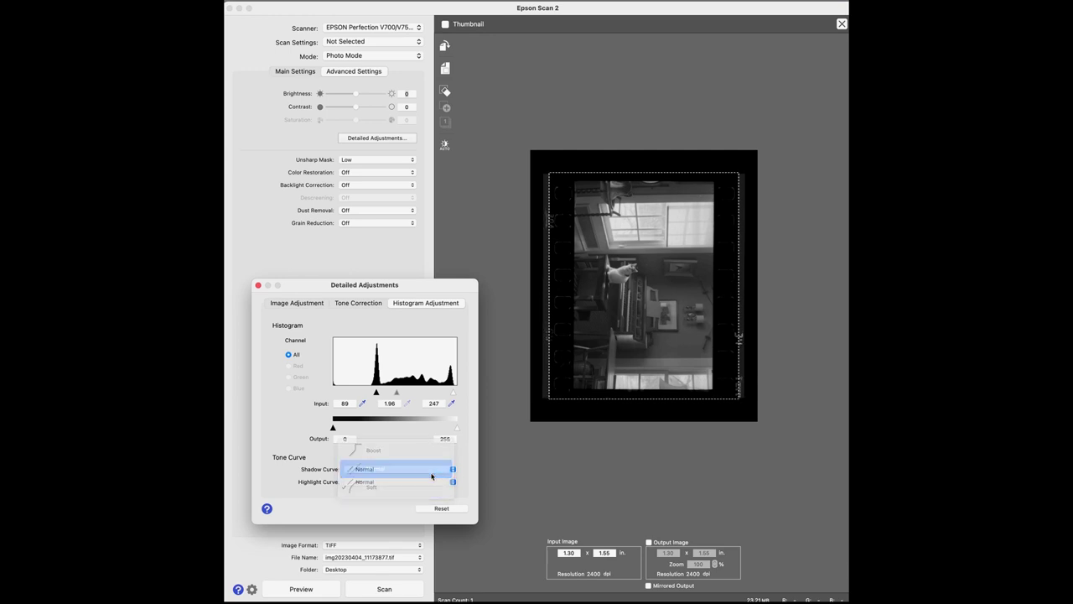
Bend the tone curve into a gentle S: lower a shadow point, lift an upper point
click(358, 303)
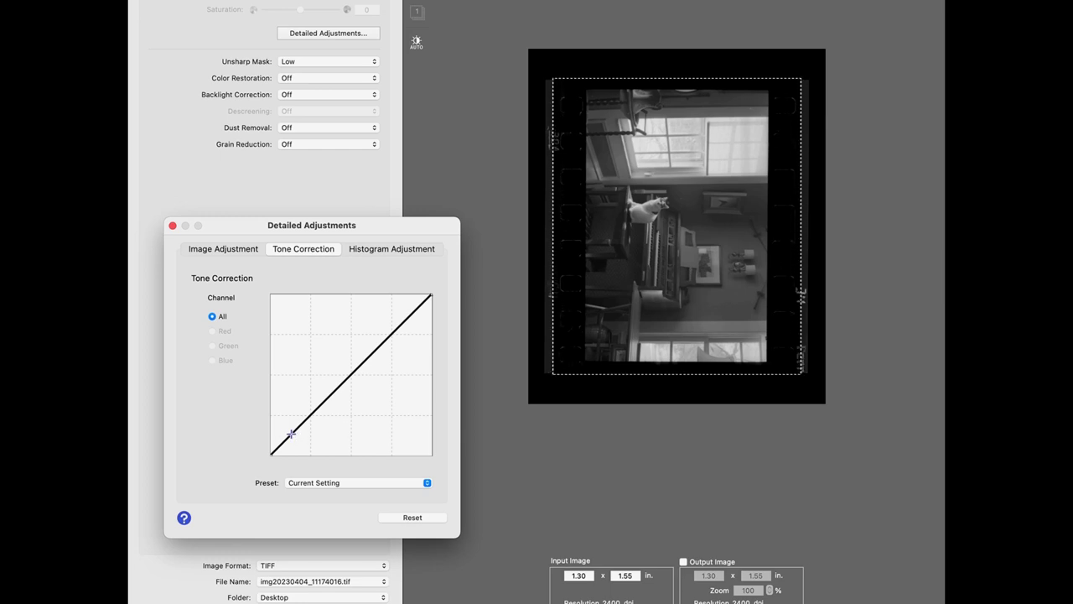
drag(285, 434, 291, 440)
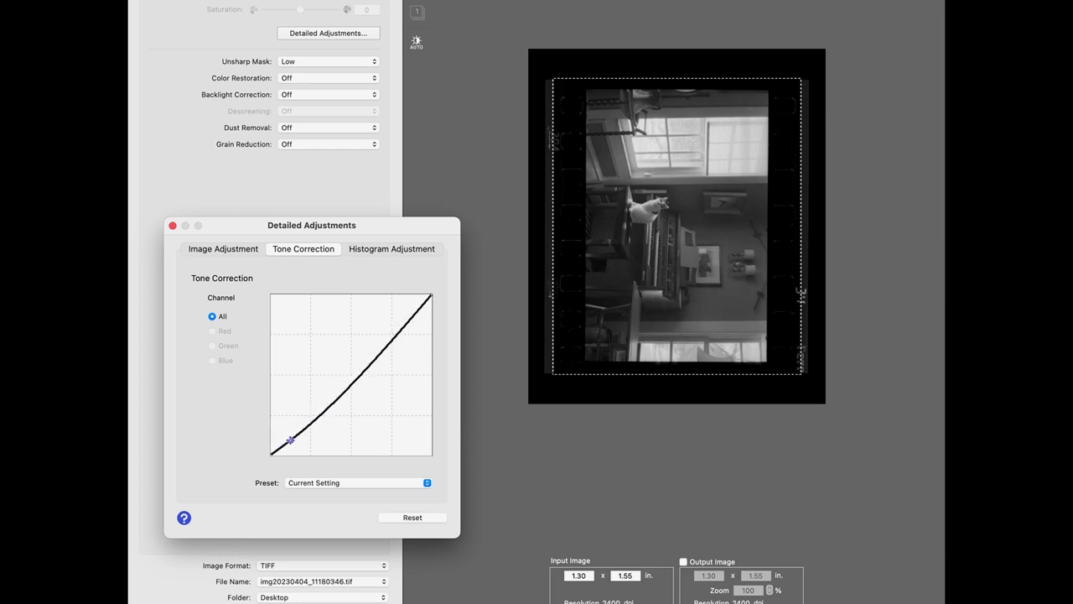
click(395, 330)
drag(395, 331, 397, 322)
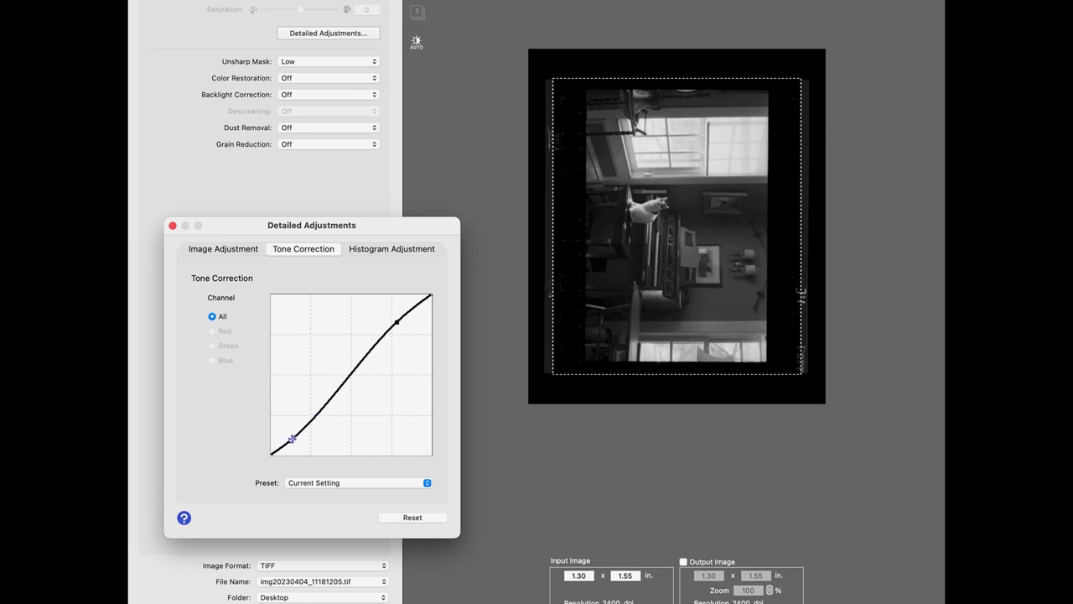
drag(291, 440, 299, 434)
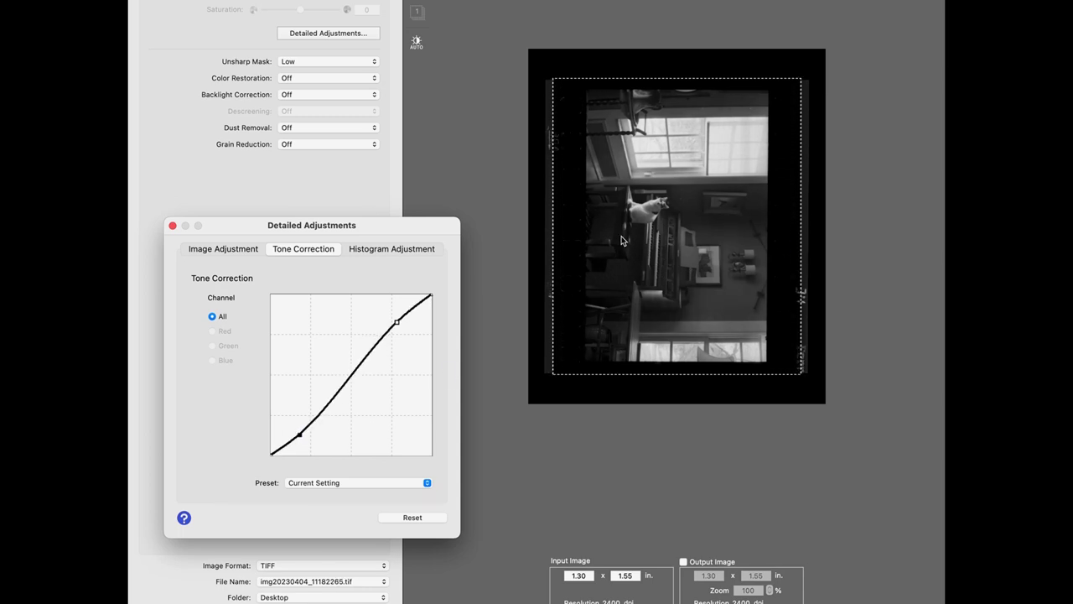
click(389, 250)
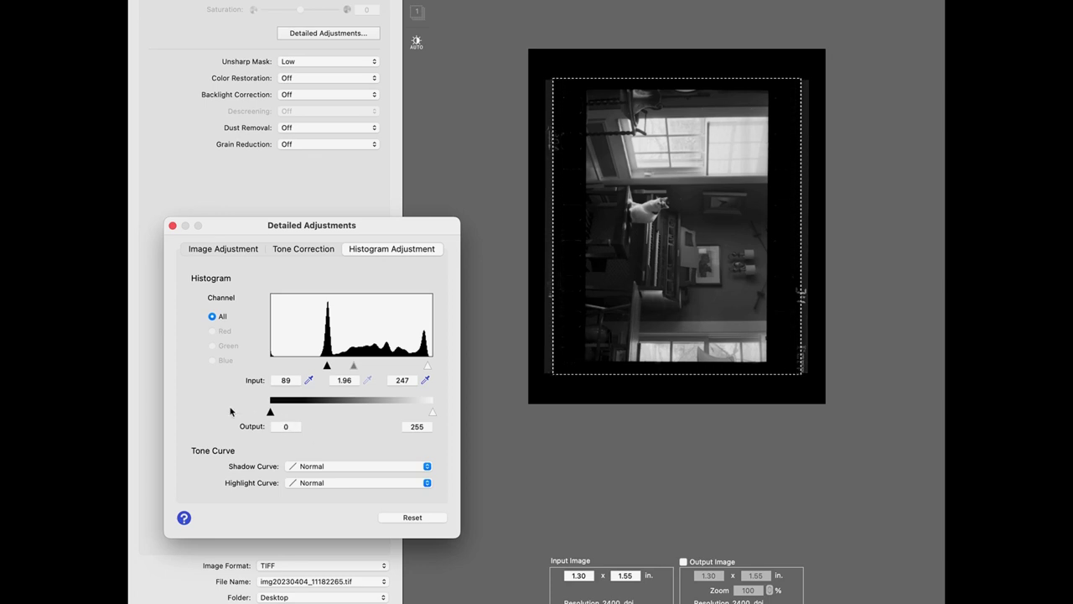
click(301, 249)
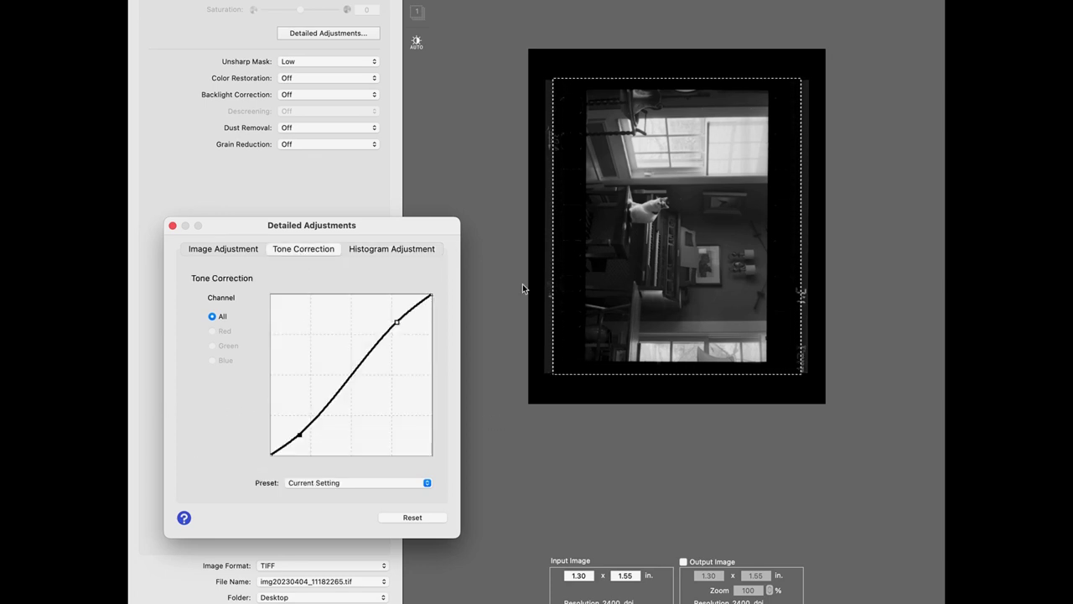
Close Detailed Adjustments and scan the negative to img20230404_11201521.tif
click(173, 226)
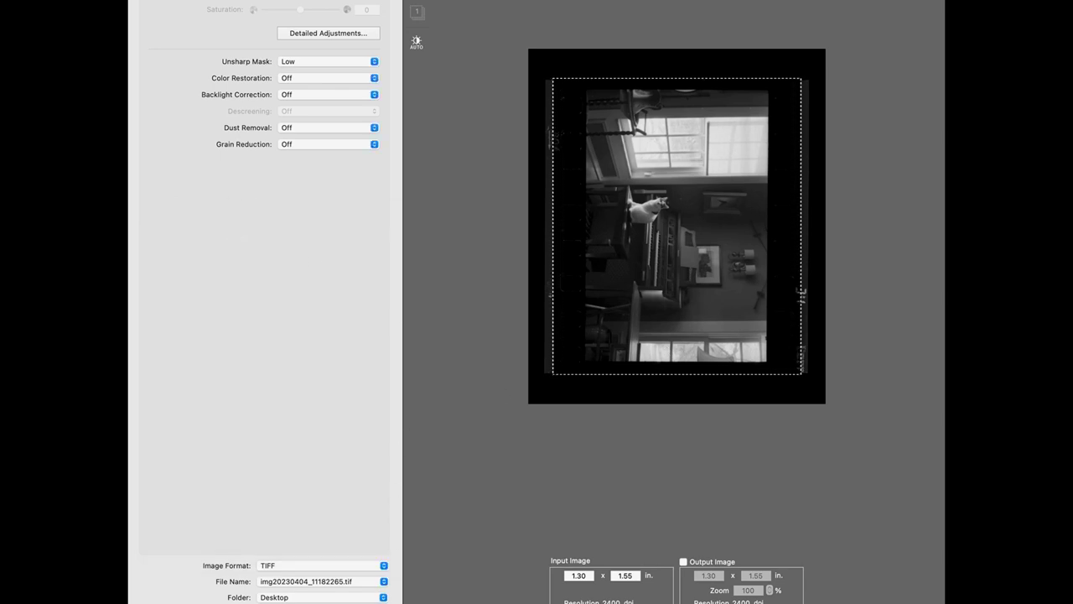
key(Return)
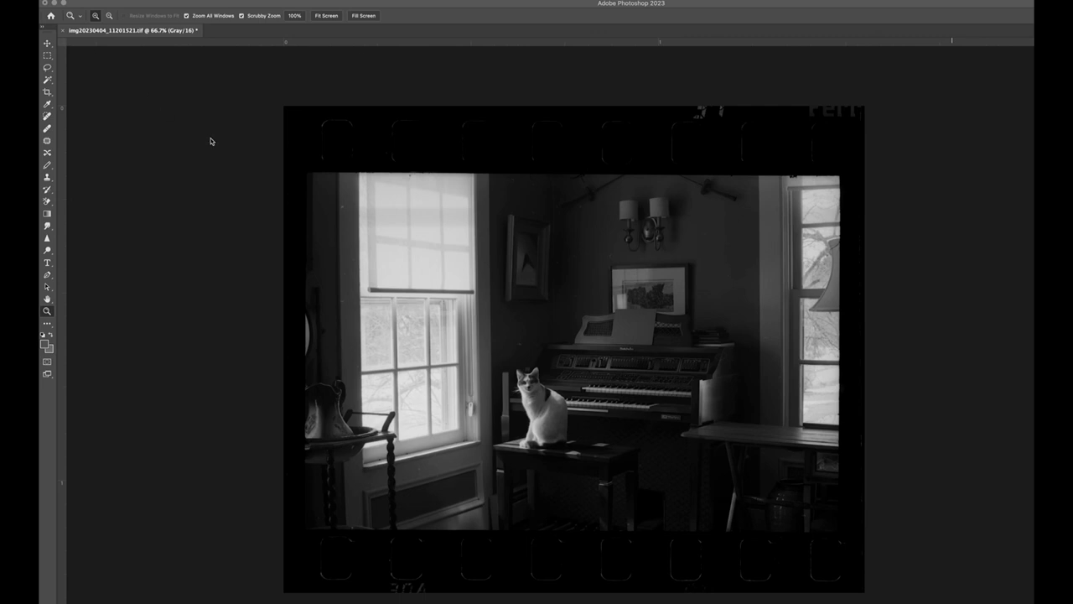
Apply Levels to the Epson scan with black 10, midtones 1.10 and white 237
click(146, 0)
mouse_move(185, 17)
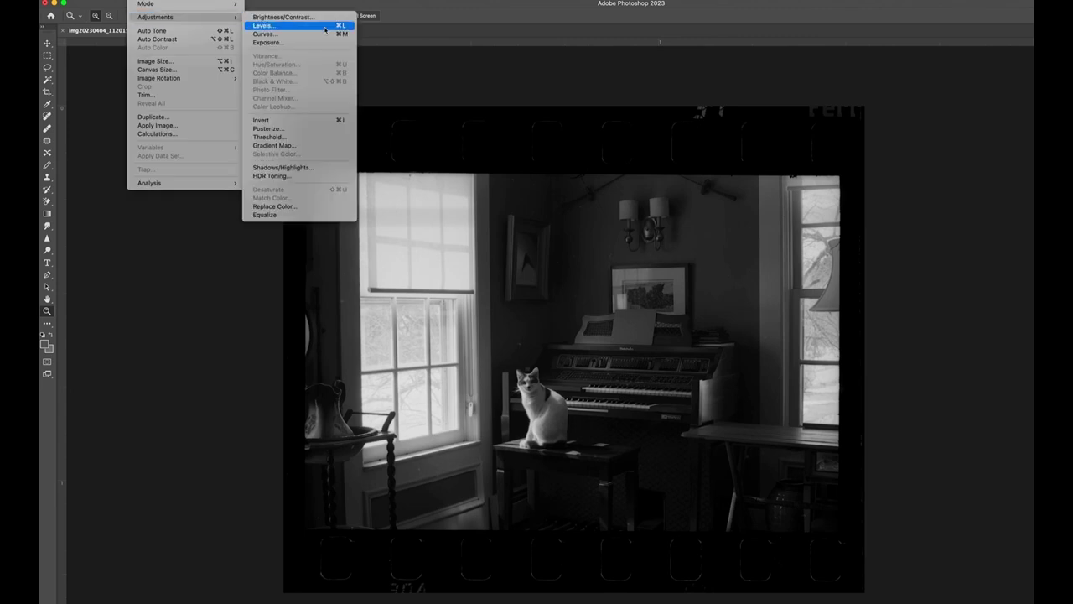
key(Return)
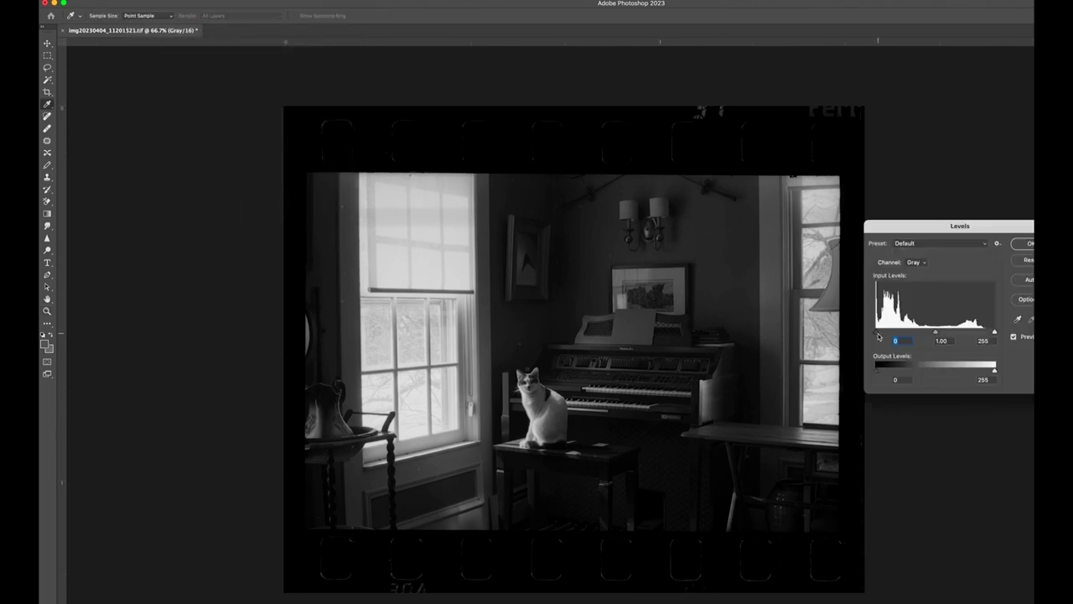
drag(877, 336, 897, 333)
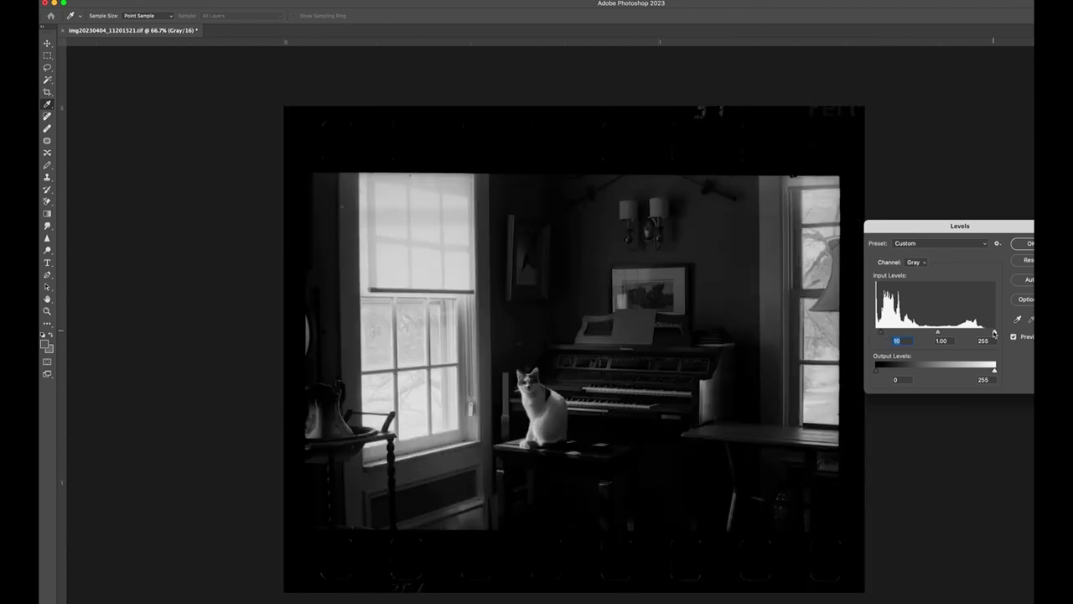
drag(995, 333, 990, 333)
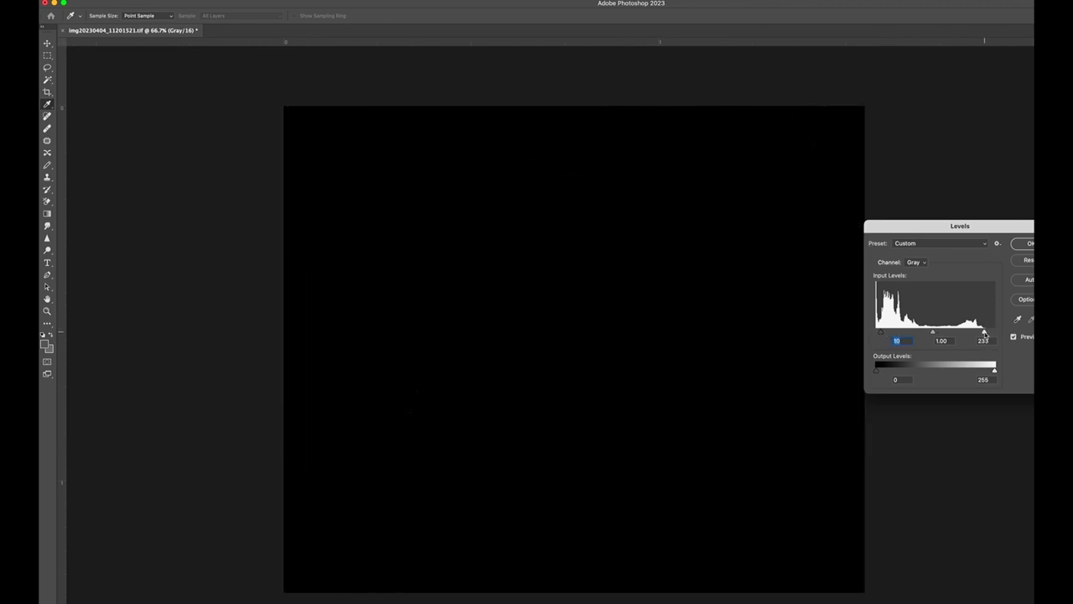
drag(987, 334, 930, 333)
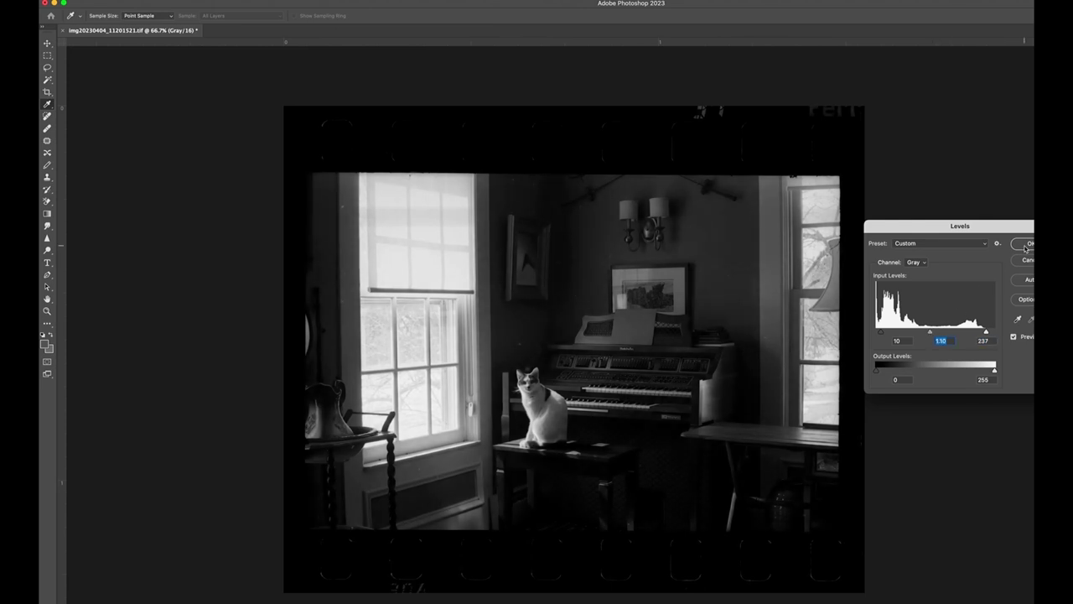
click(1025, 247)
Confirm the Levels change, then apply Curves with slightly deeper shadows and midtone input 122 raised to 159
key(z)
click(138, 1)
mouse_move(167, 15)
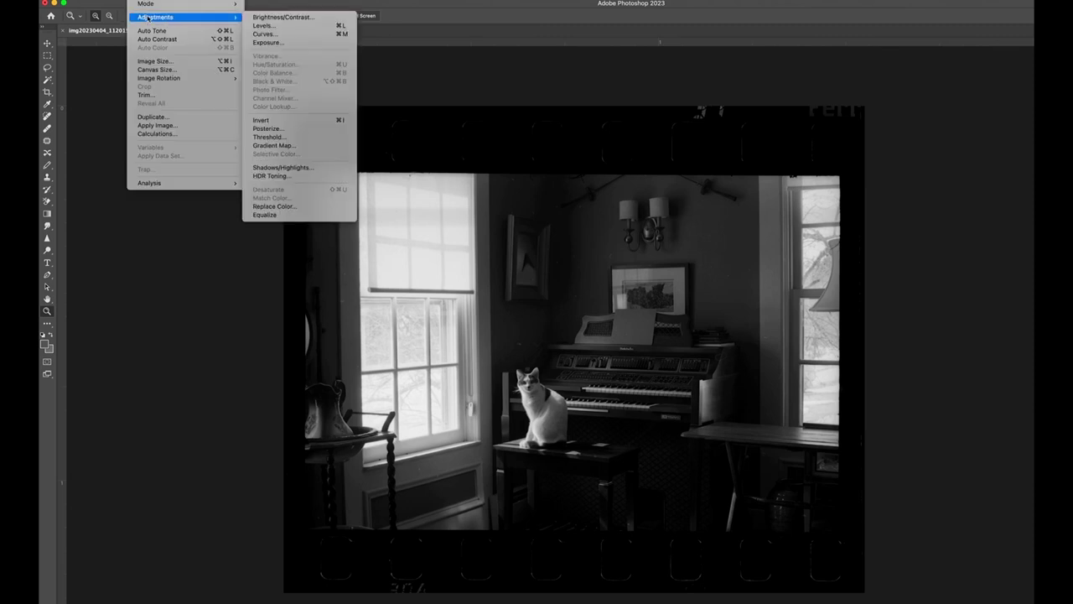
click(268, 34)
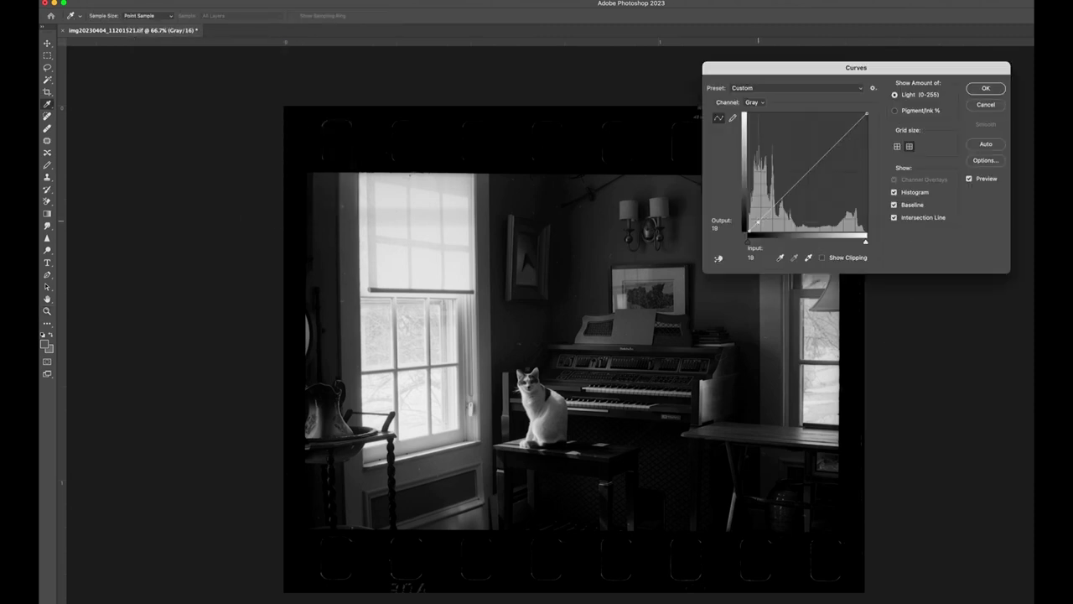
drag(758, 223, 755, 225)
drag(813, 169, 806, 159)
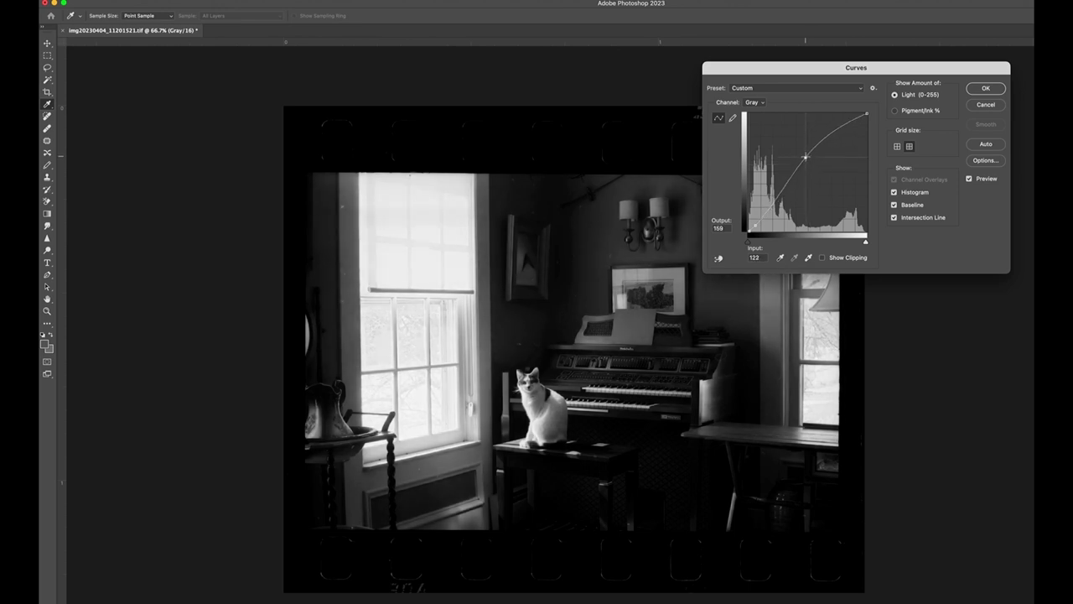
key(Return)
scroll(745, 406, down, 2)
click(732, 404)
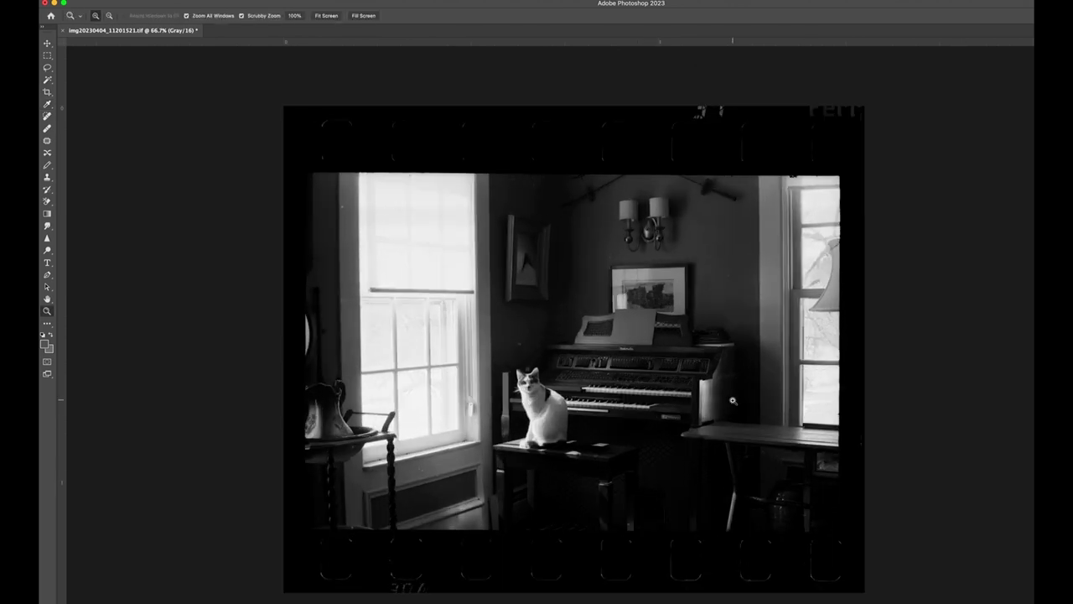